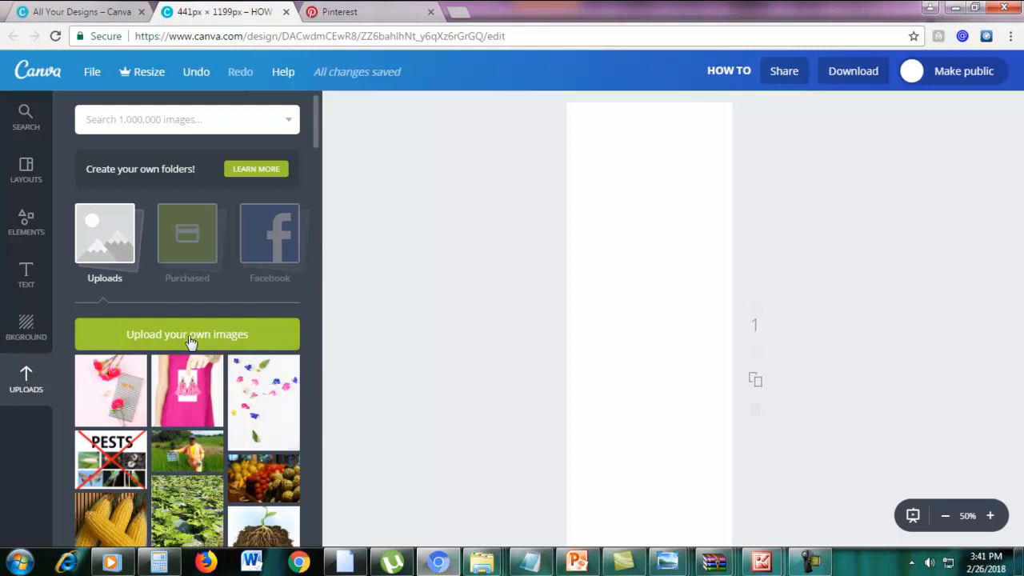
Choose the "wonderfelle free stock 4" photo from the STOCK PHOTOS folder for upload and place the pink notebook-and-carnations image on the page
left_click(180, 336)
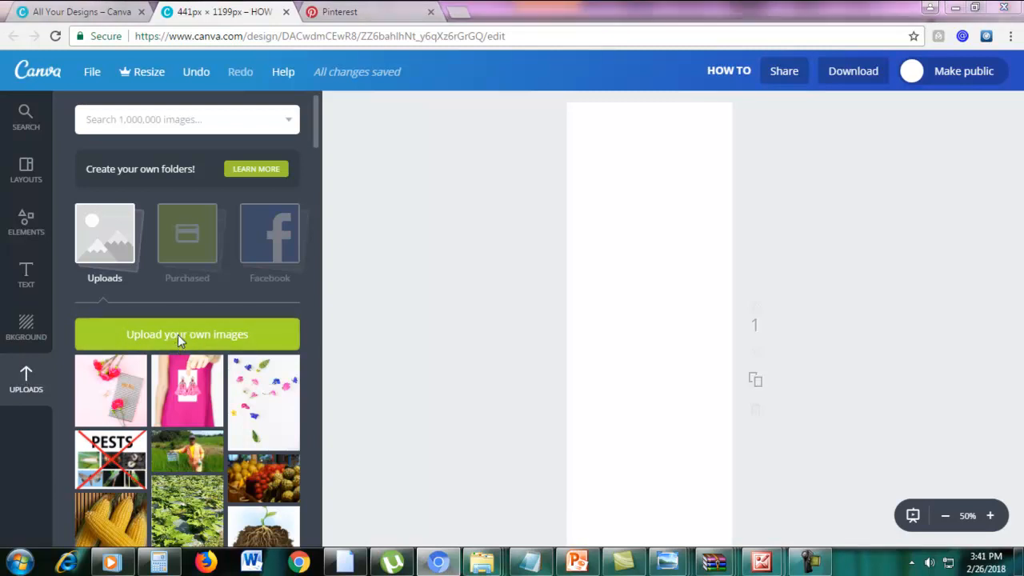
left_click_drag(1014, 157, 1014, 210)
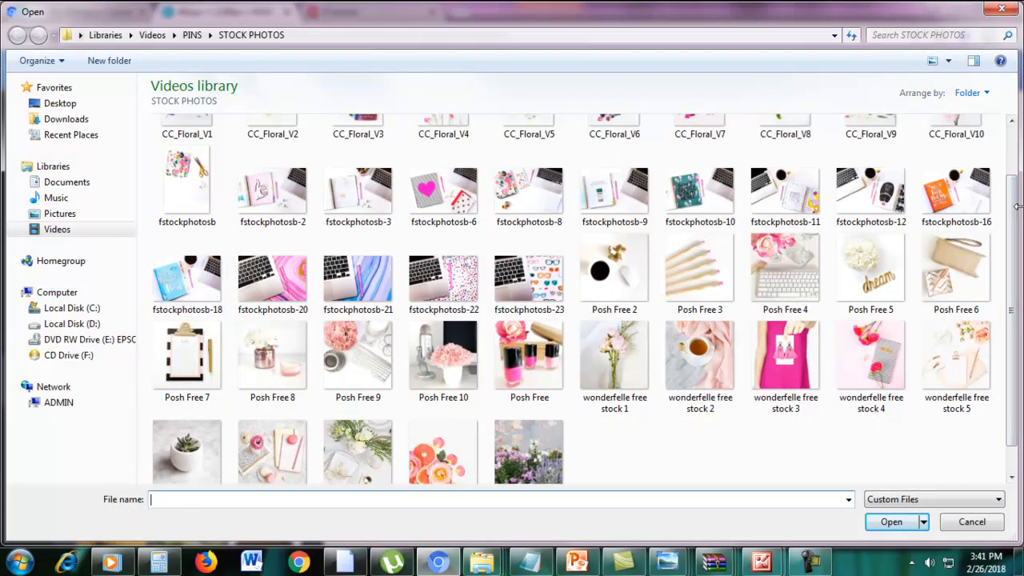
double_click(865, 352)
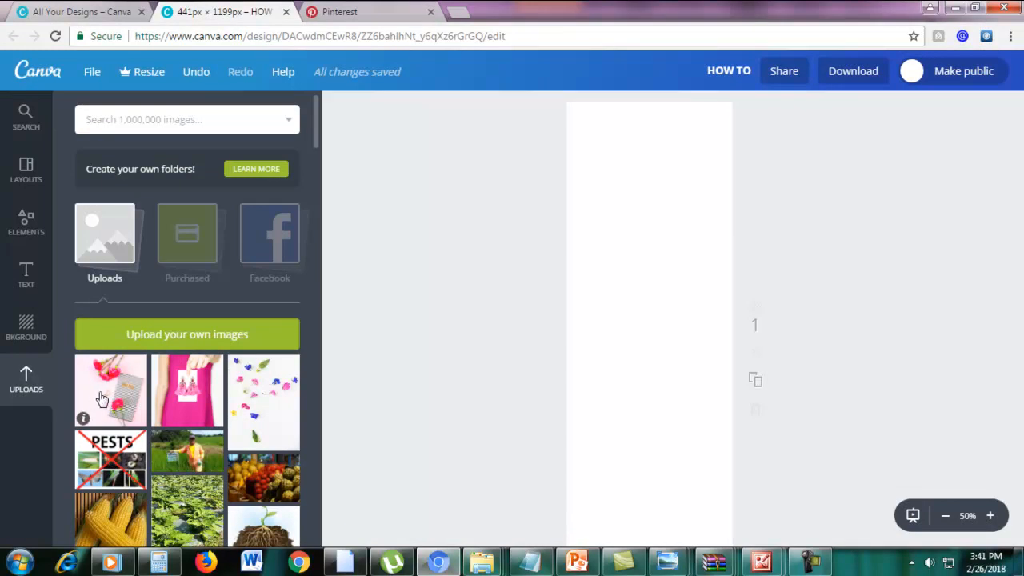
left_click_drag(102, 399, 656, 384)
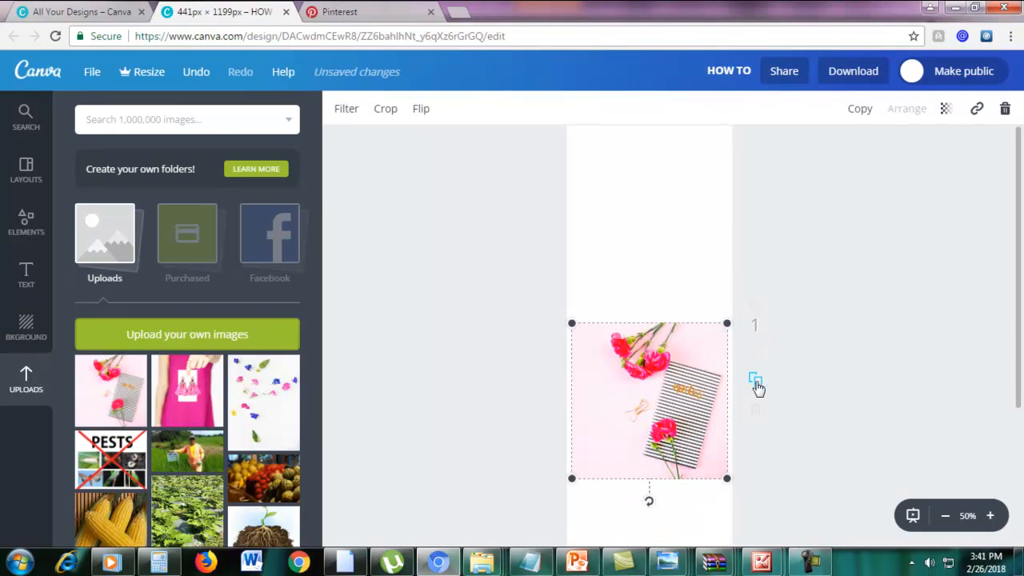
Enlarge the photo beyond the page edges so that it covers the whole page as a background
scroll(680, 334, "up", 1)
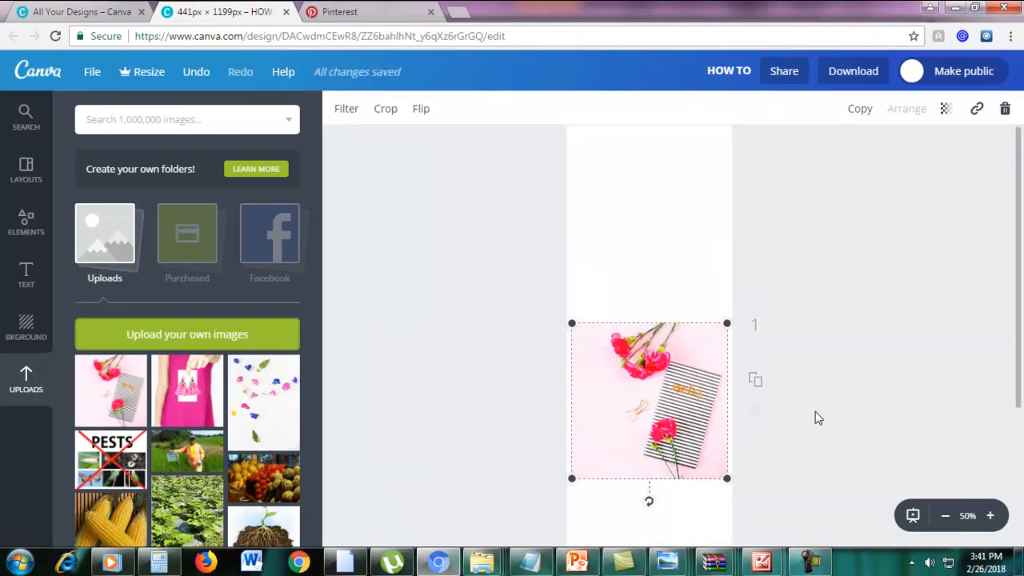
scroll(817, 417, "down", 1)
left_click(944, 515)
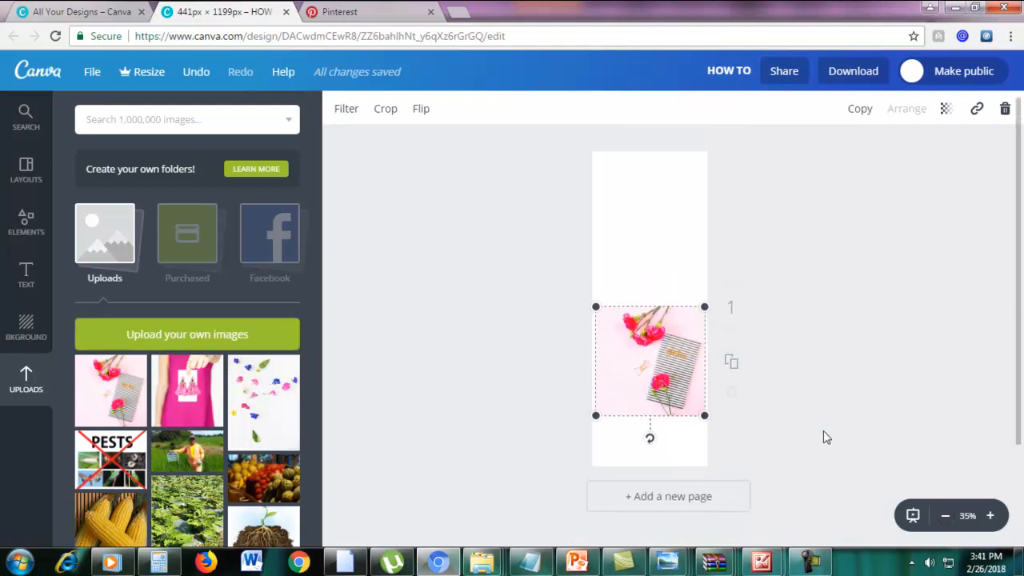
left_click_drag(596, 422, 567, 450)
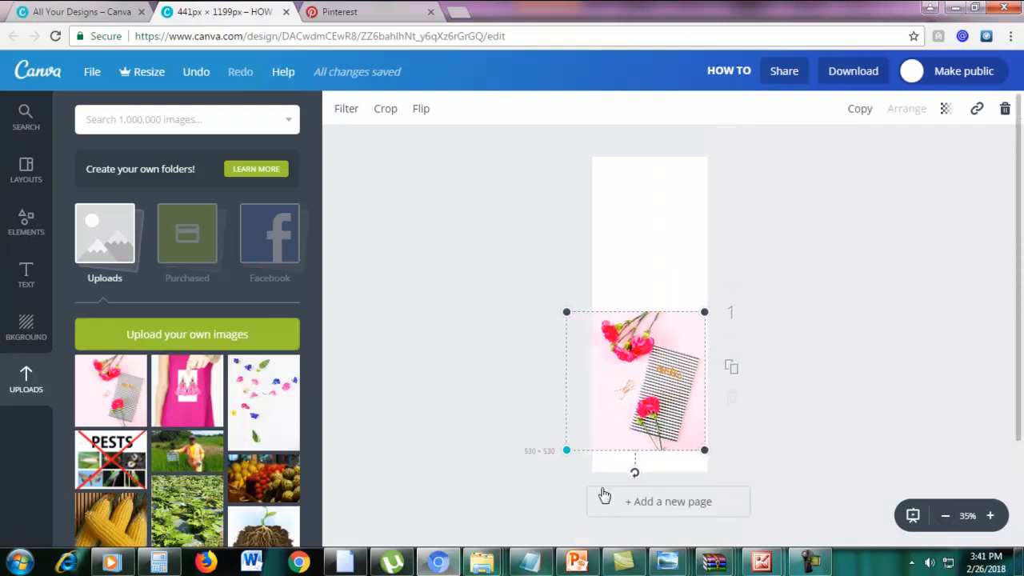
left_click_drag(707, 313, 854, 141)
left_click_drag(566, 471, 541, 476)
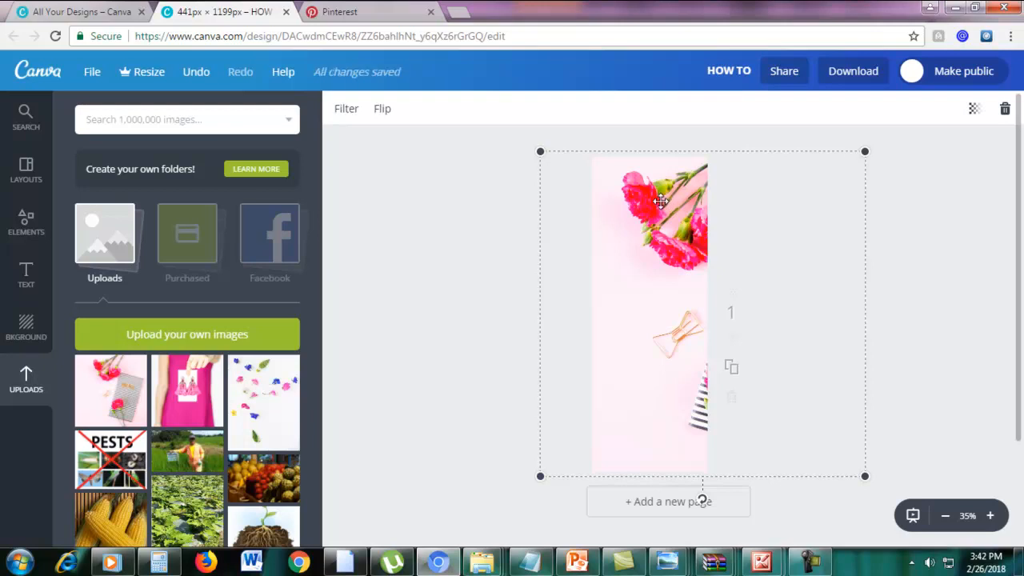
Try flipping the background photo horizontally, then restore its orientation
left_click(383, 110)
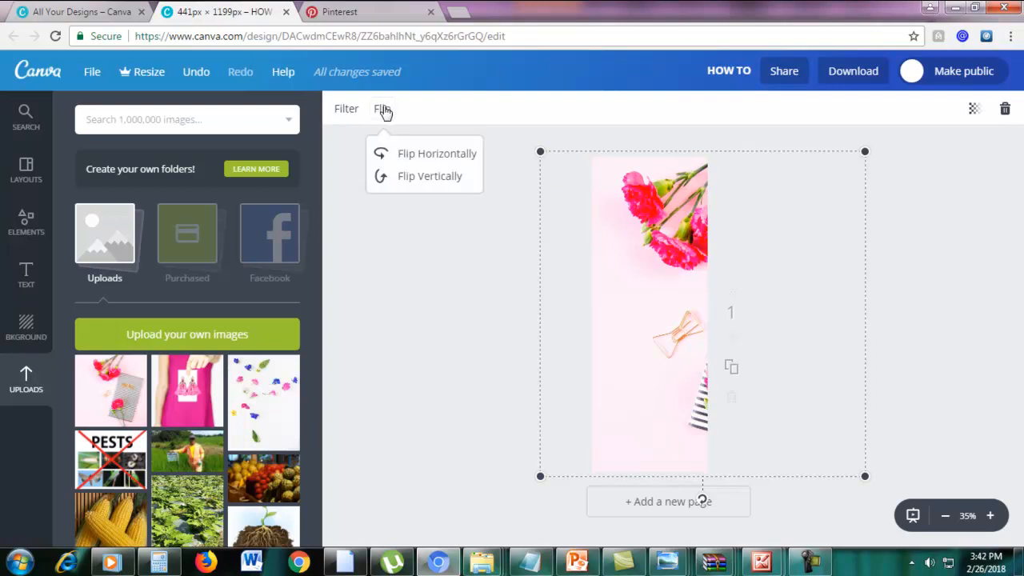
left_click(427, 157)
left_click(428, 158)
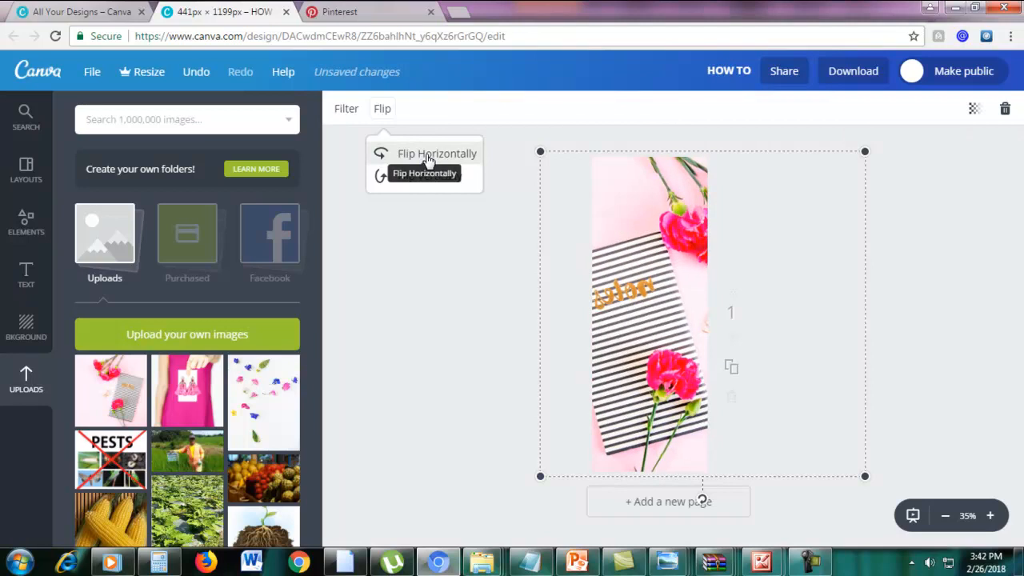
left_click(428, 158)
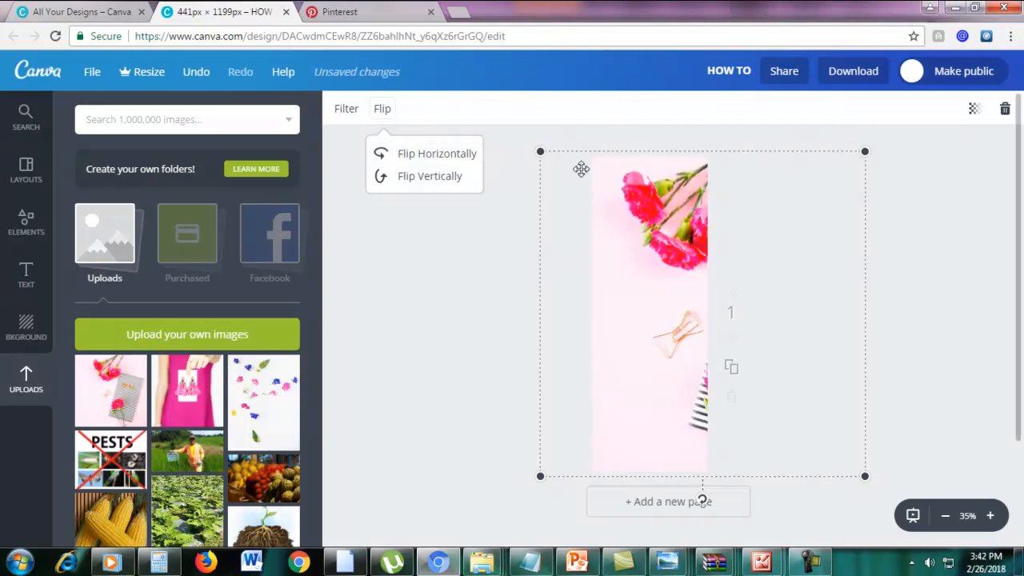
Flip the background photo vertically so the carnations sit at the lower end of the page, and deselect it
left_click(424, 178)
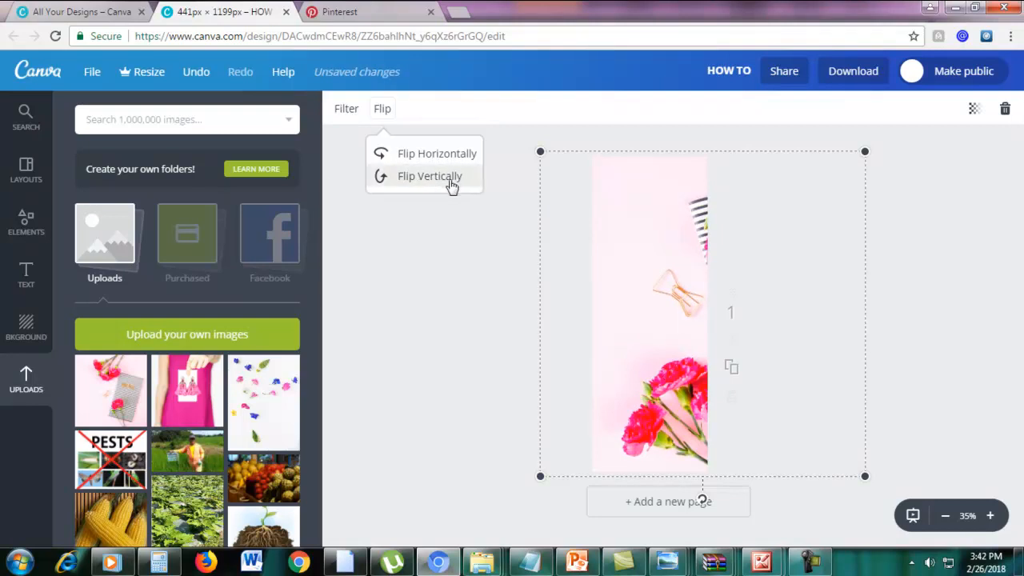
left_click(934, 344)
left_click(934, 344)
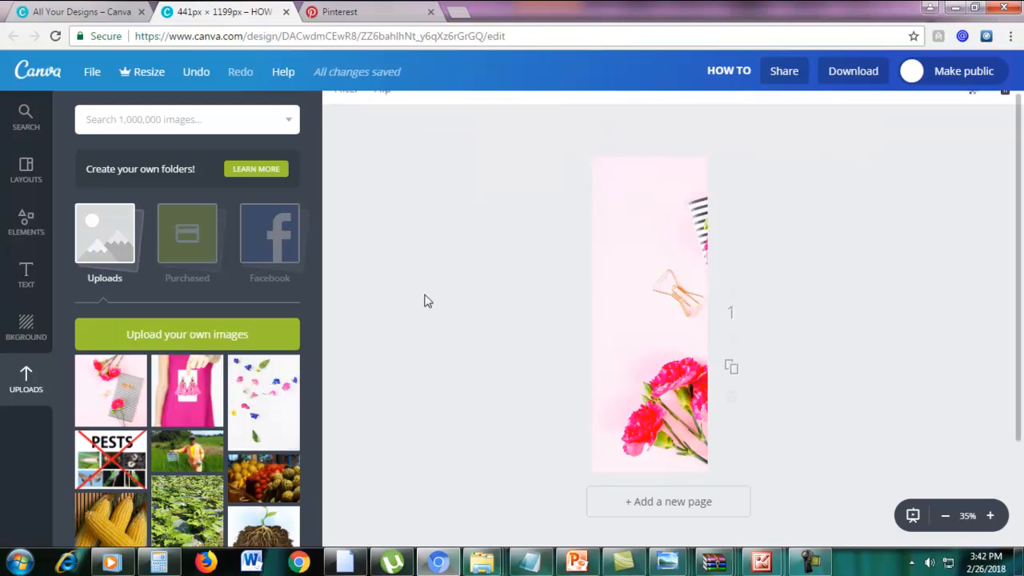
Add a solid circle shape to the upper part of the page, shrink it and centre it horizontally, following the finished "5 Tips" design
left_click(100, 9)
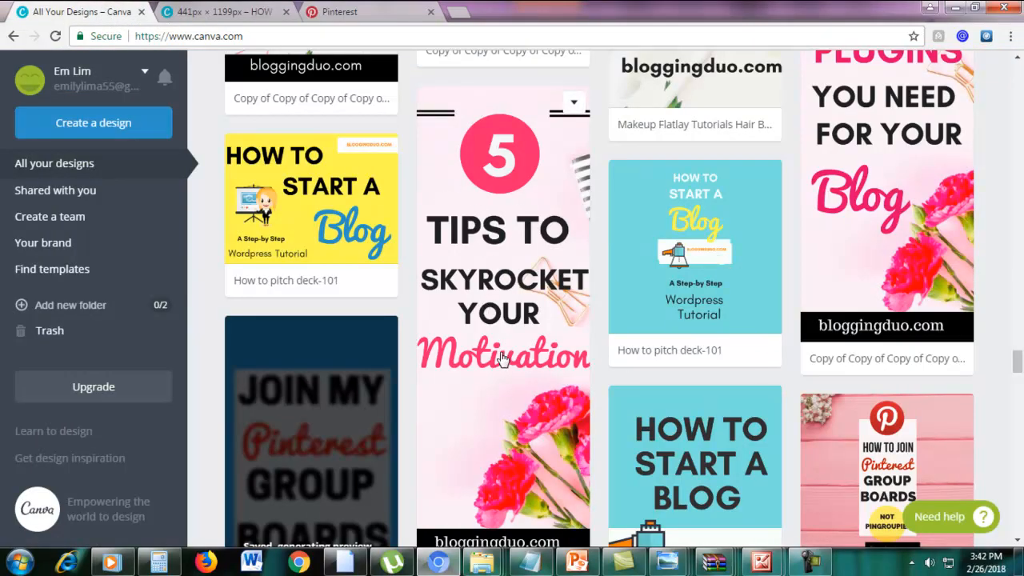
left_click(233, 16)
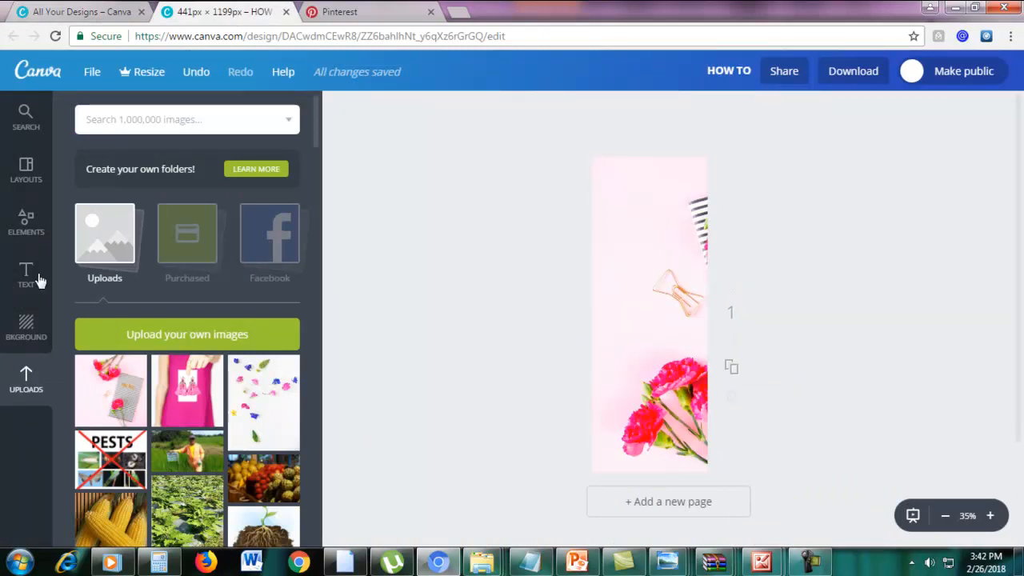
left_click(26, 228)
scroll(157, 264, "up", 3)
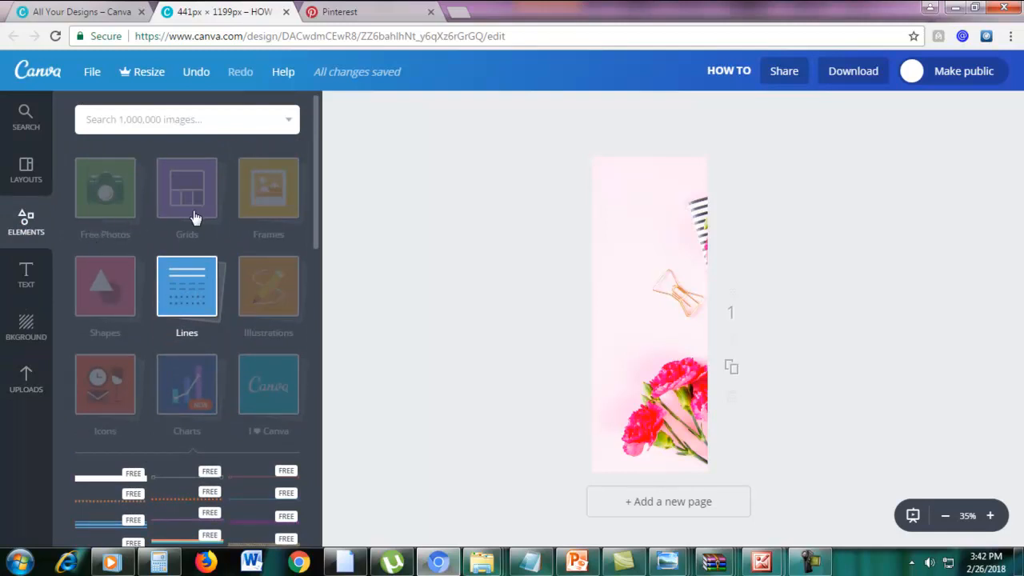
left_click(104, 298)
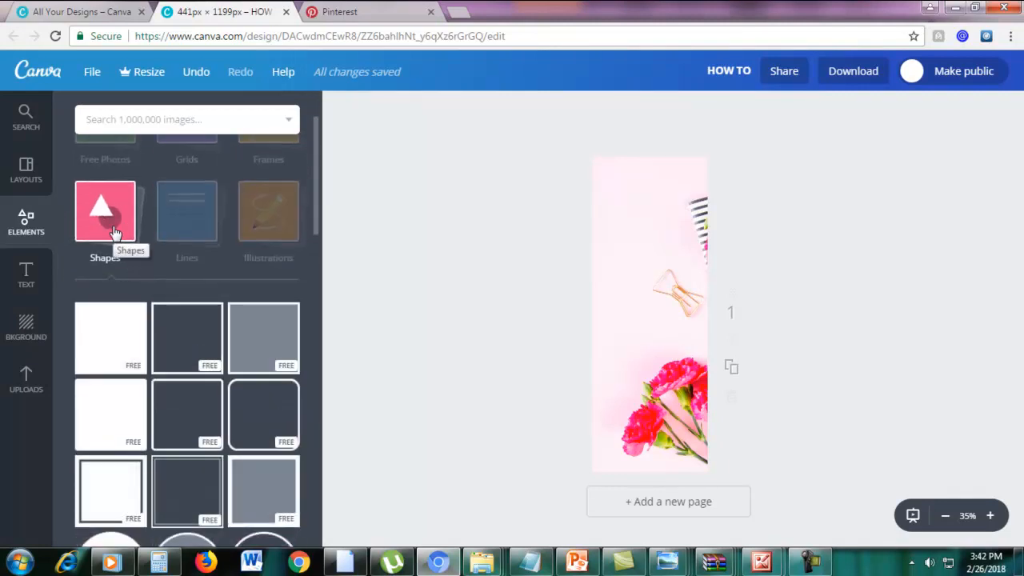
scroll(114, 234, "down", 1)
scroll(116, 240, "down", 1)
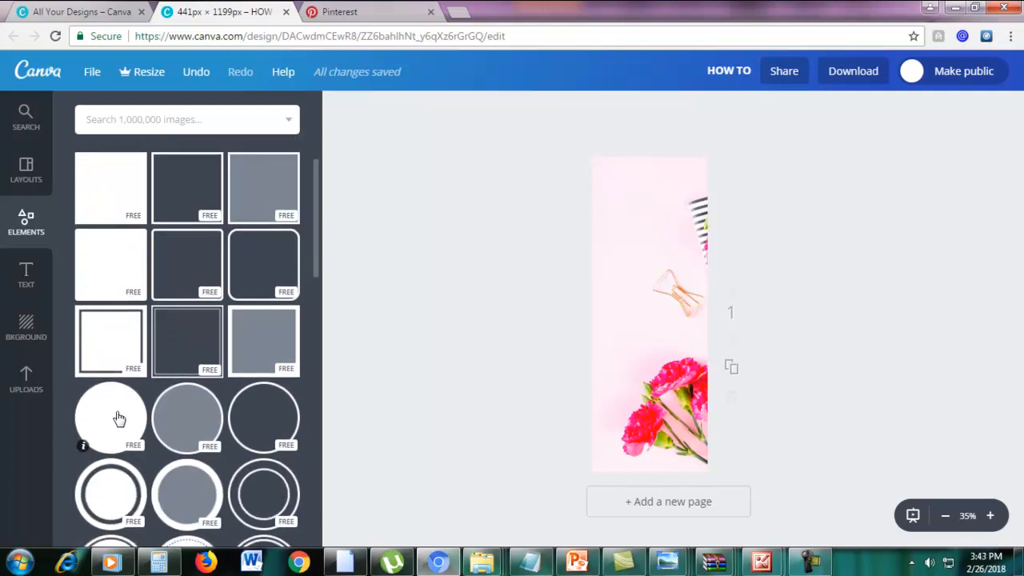
left_click_drag(117, 419, 661, 213)
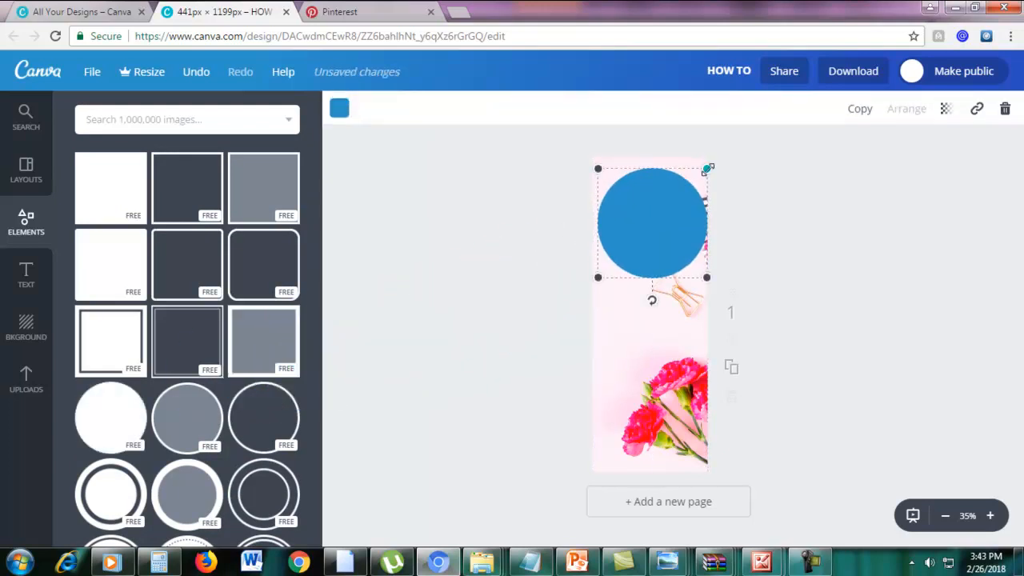
left_click_drag(707, 169, 651, 202)
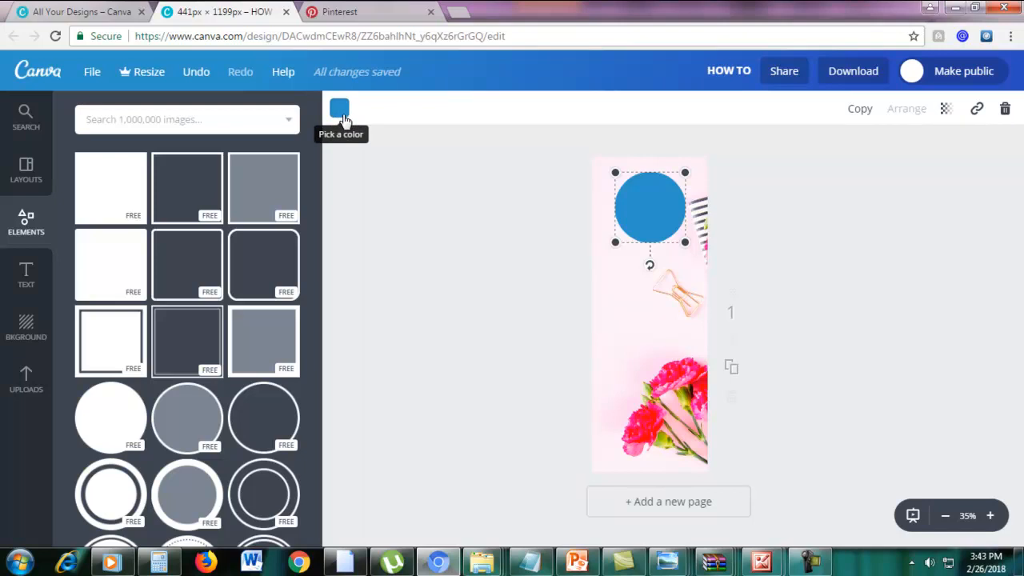
Recolour the circle with the lighter of the two pink document colours
left_click(339, 109)
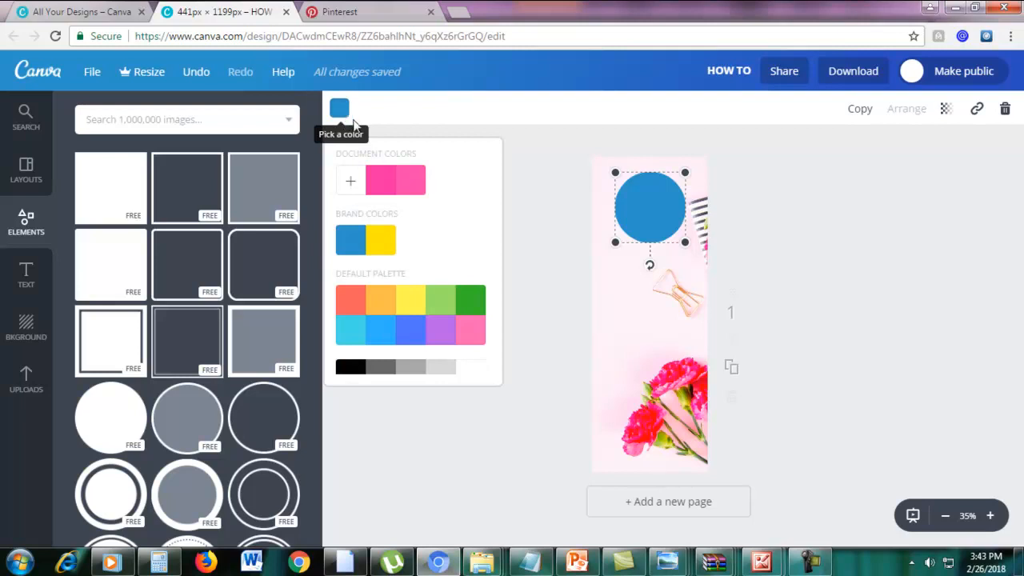
left_click(382, 182)
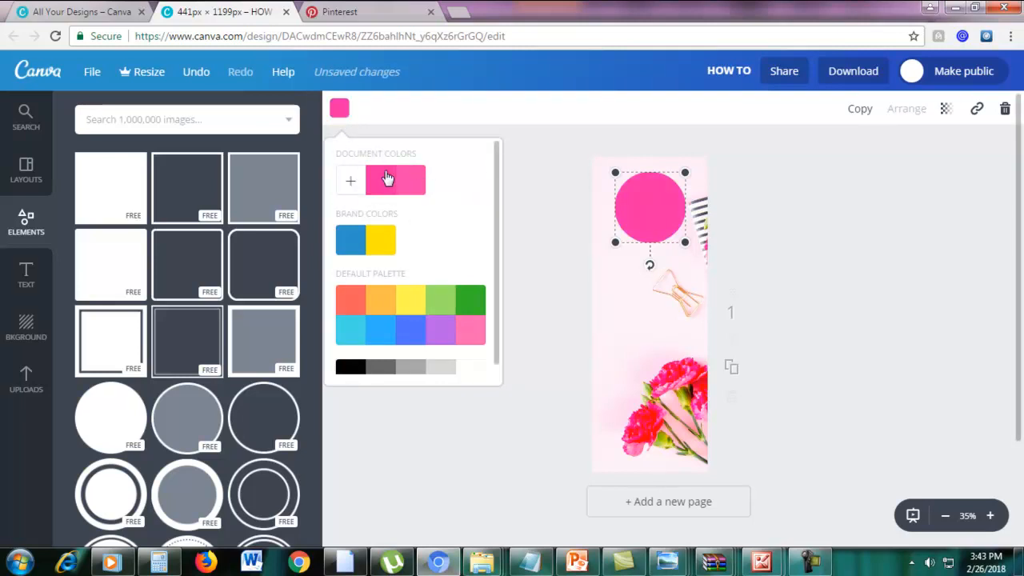
scroll(424, 288, "down", 1)
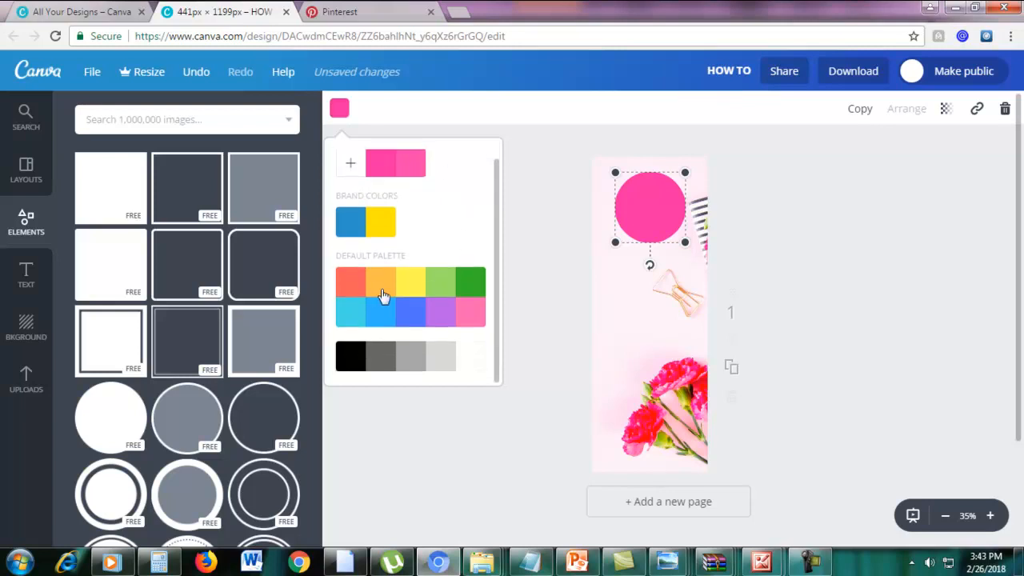
scroll(408, 232, "up", 1)
left_click(352, 184)
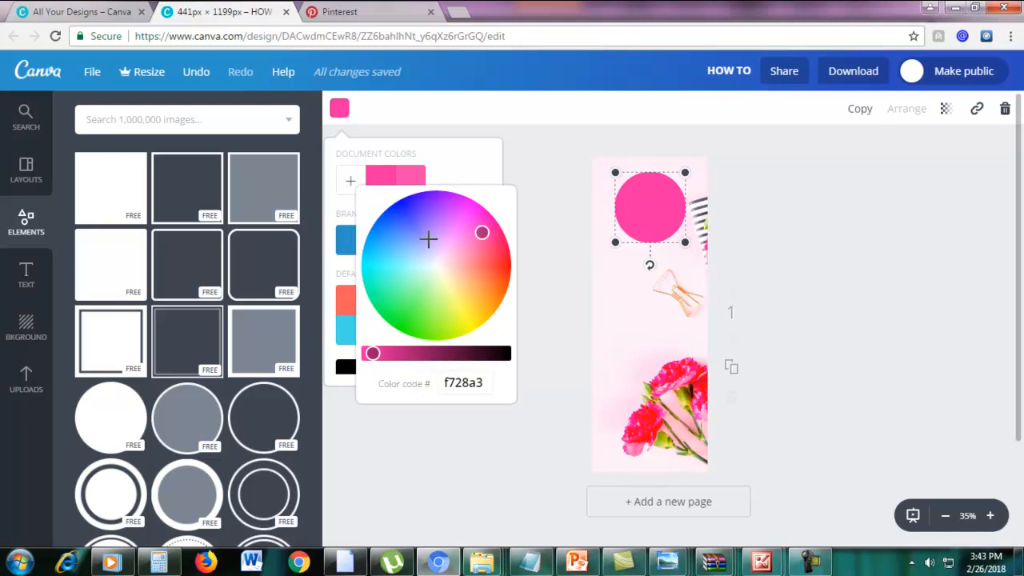
left_click(463, 175)
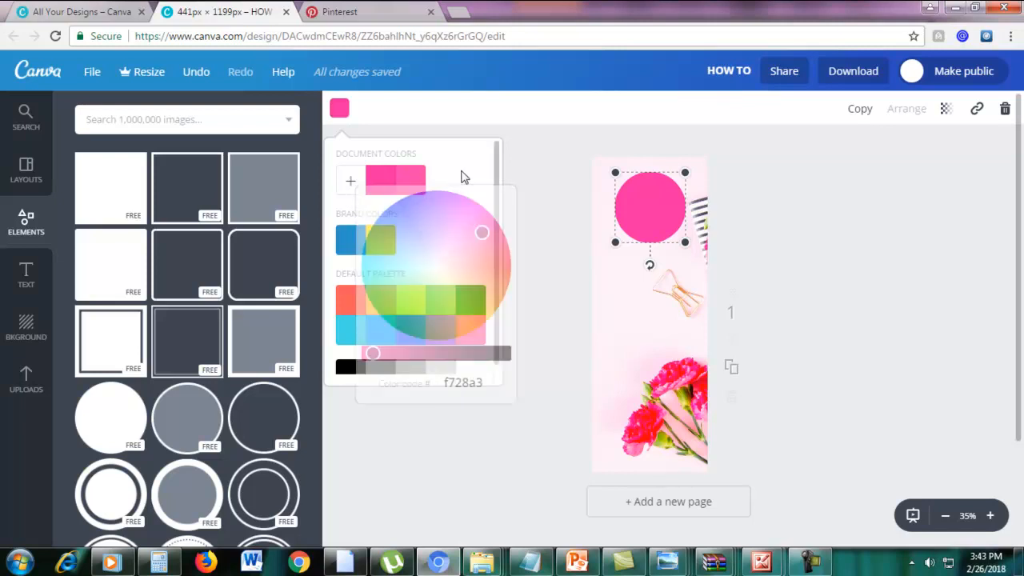
left_click(421, 186)
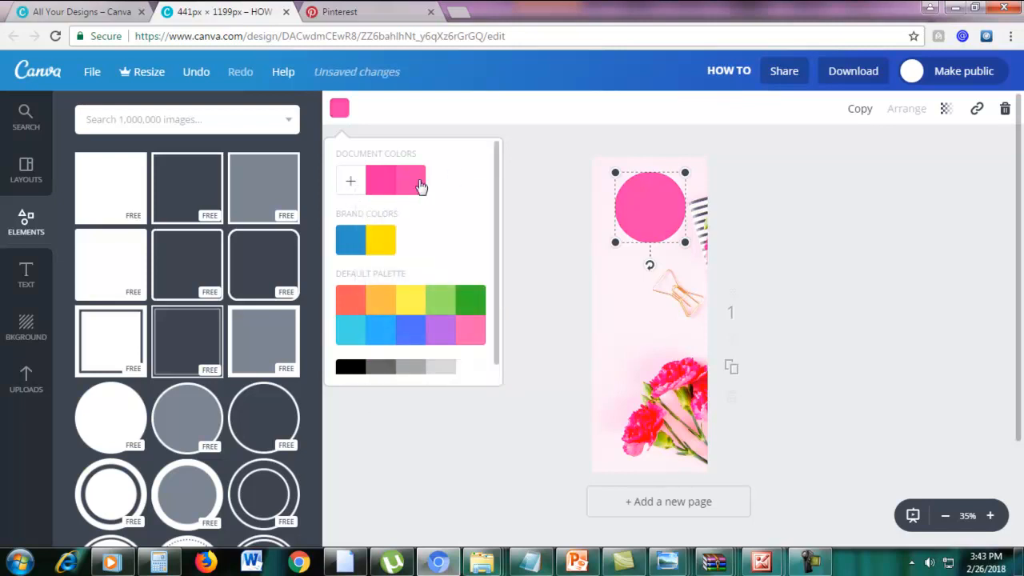
left_click(817, 216)
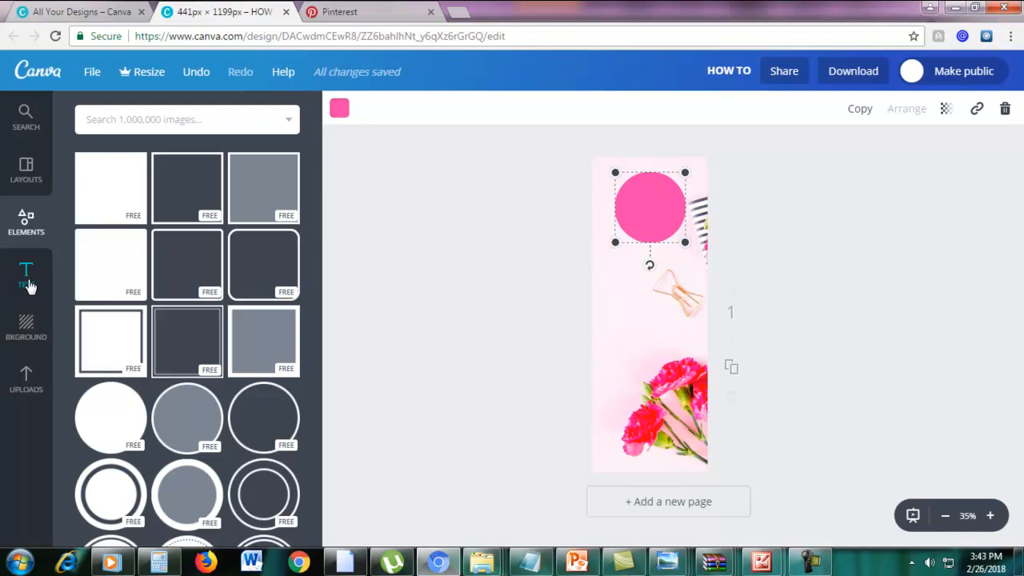
Add a heading, move it onto the pink circle and replace its text with "5"
left_click(28, 284)
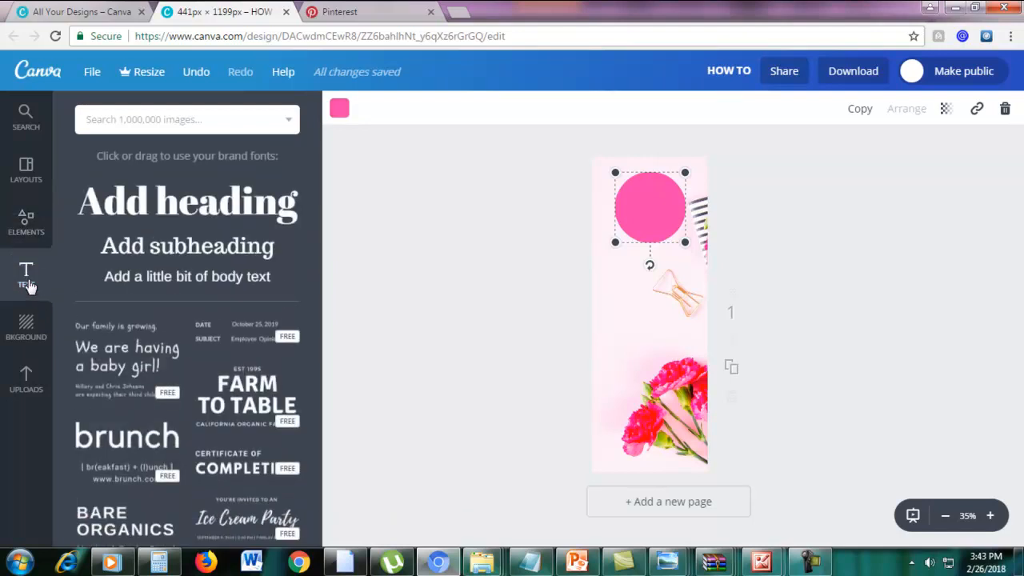
left_click(128, 212)
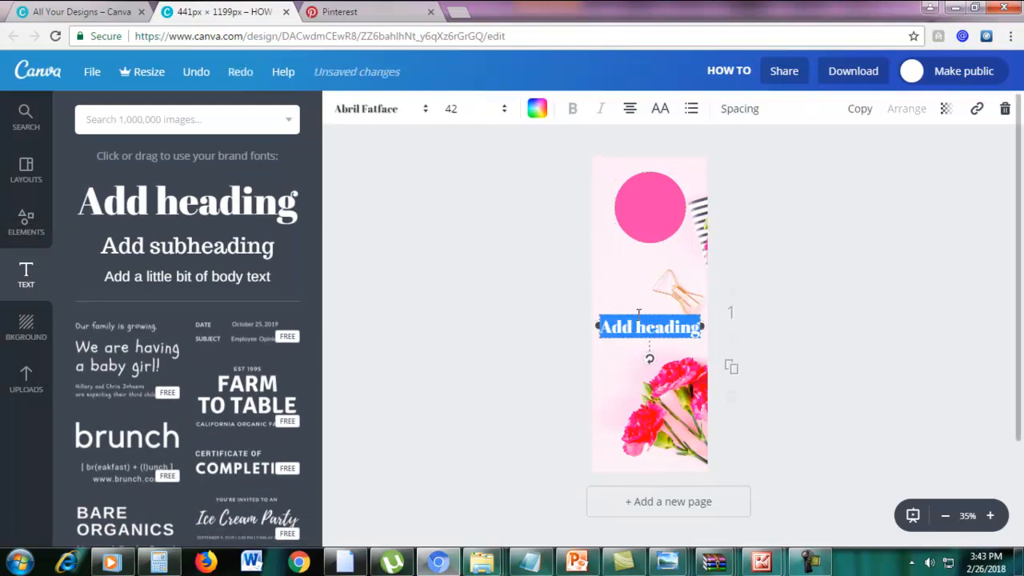
left_click_drag(637, 311, 635, 190)
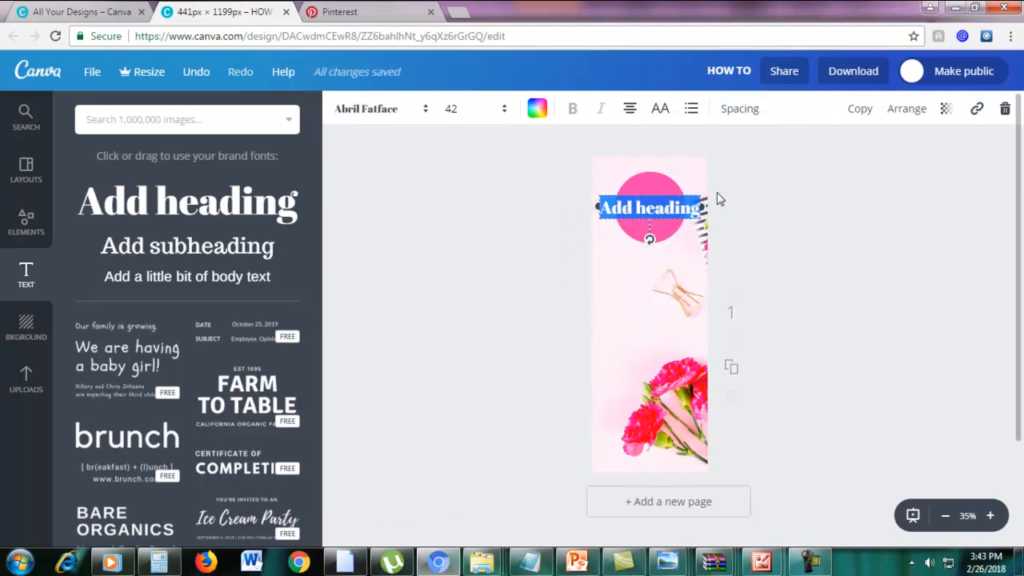
type("5")
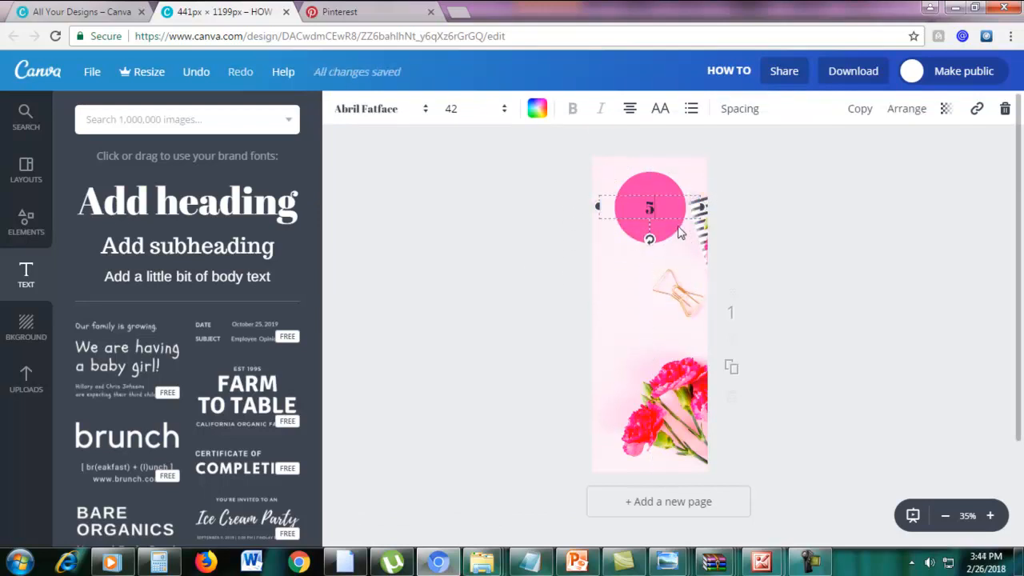
Check the "5" in the finished reference design and set the font size of the number in the circle to 64
left_click(40, 11)
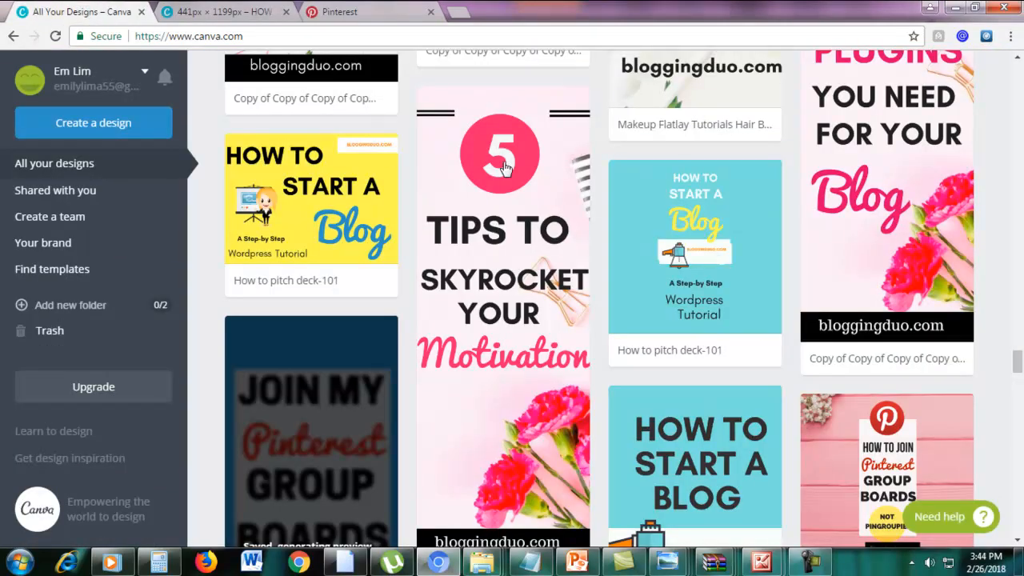
left_click(231, 12)
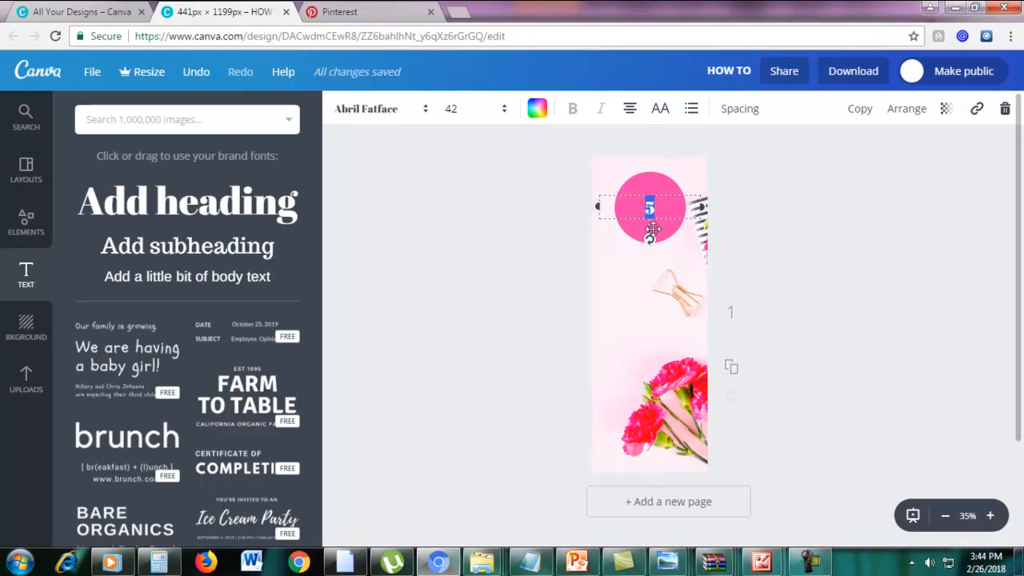
left_click(451, 109)
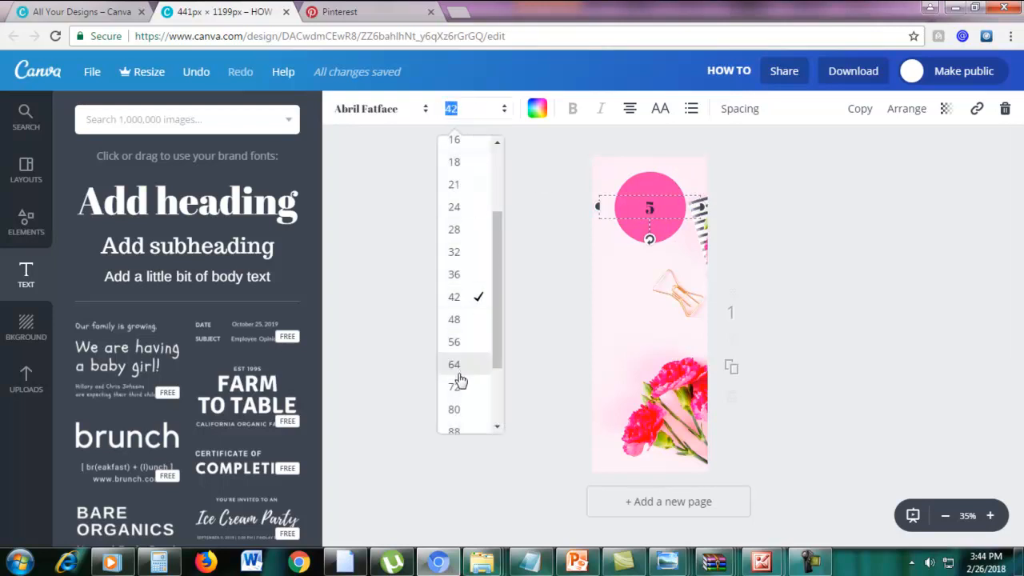
left_click(454, 343)
left_click(456, 110)
left_click(454, 364)
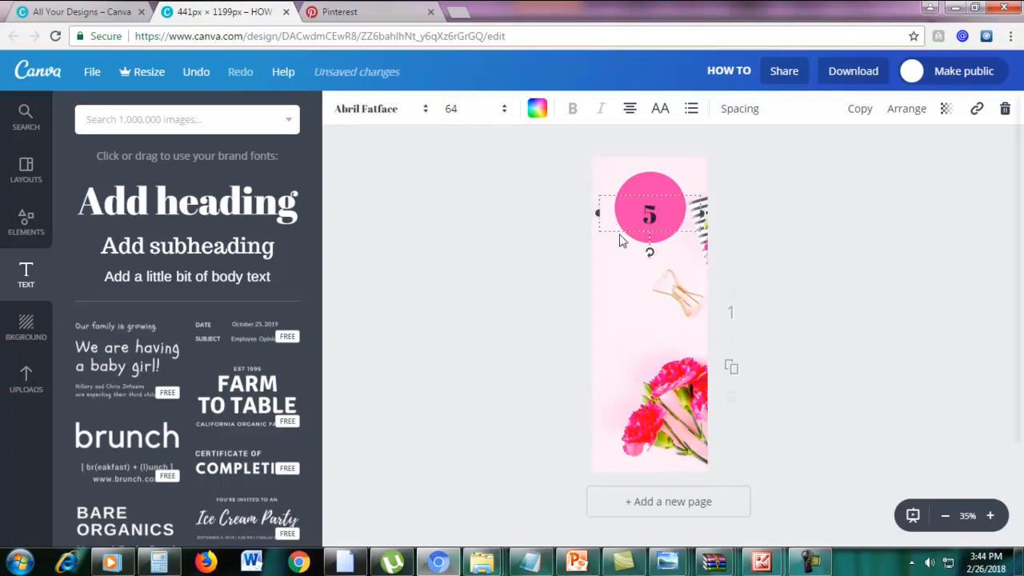
Recolour the number "5" in the pink circle white
left_click(797, 198)
left_click(656, 212)
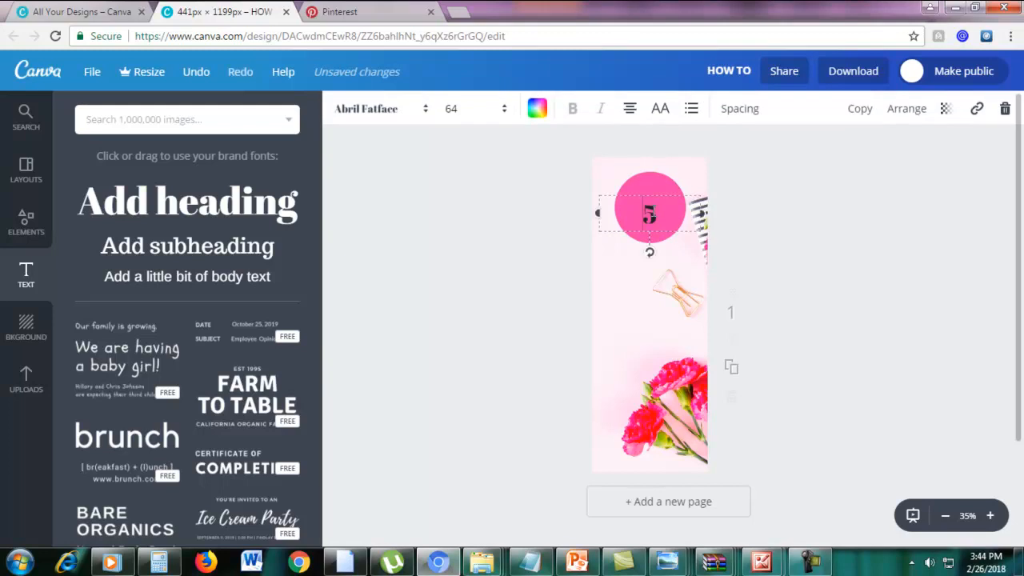
double_click(650, 215)
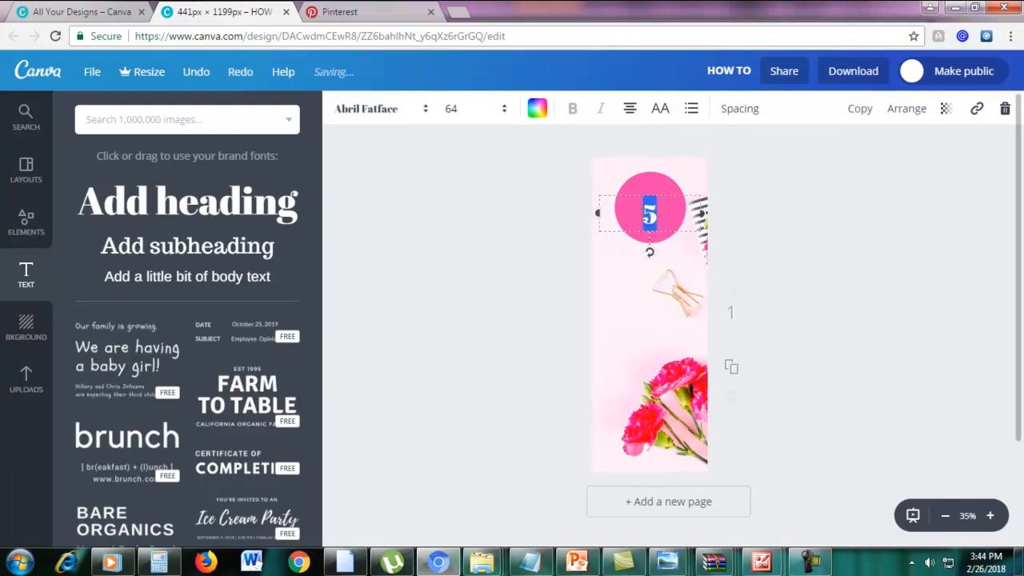
left_click(538, 112)
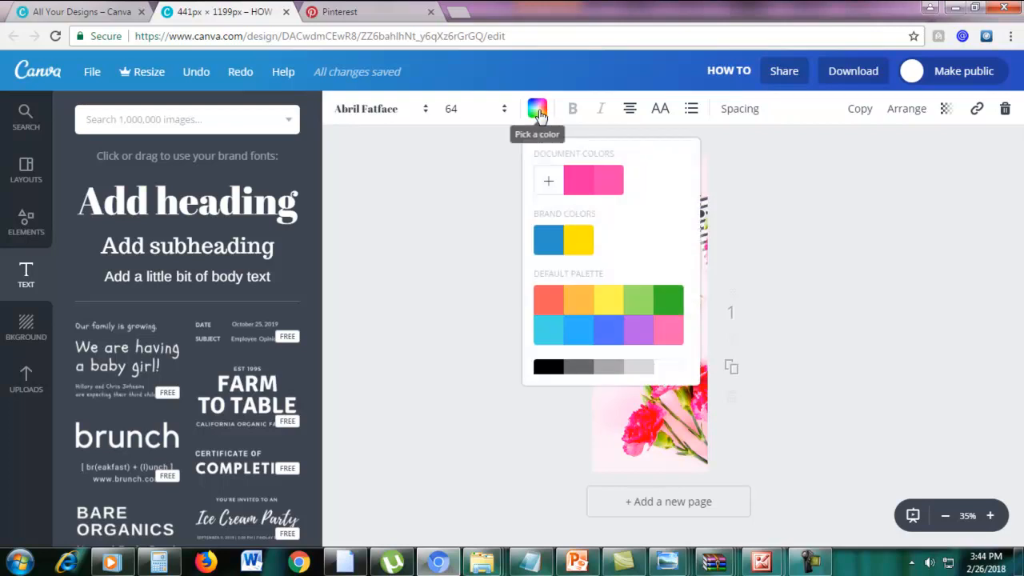
scroll(663, 362, "down", 1)
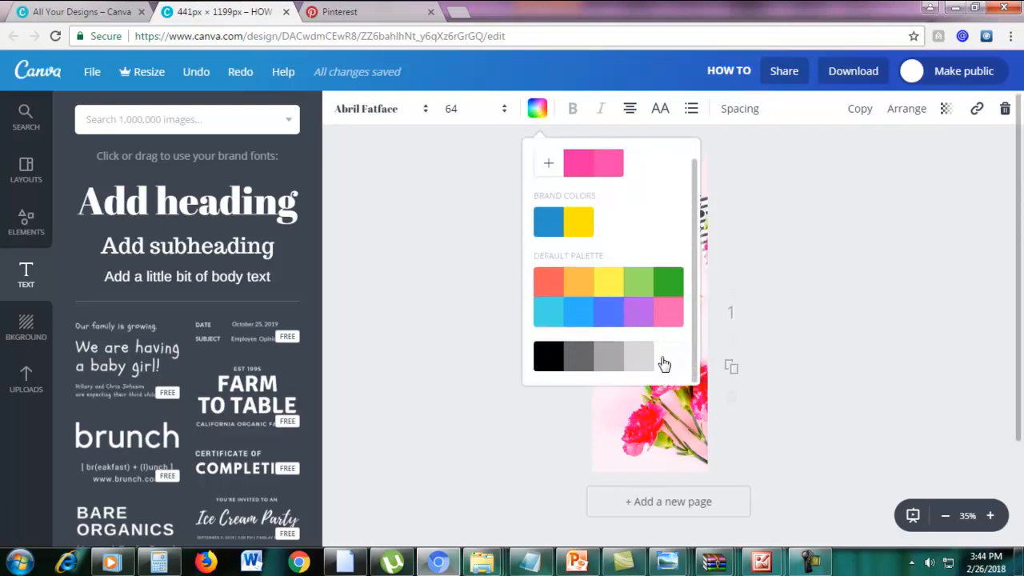
left_click(664, 364)
left_click(819, 264)
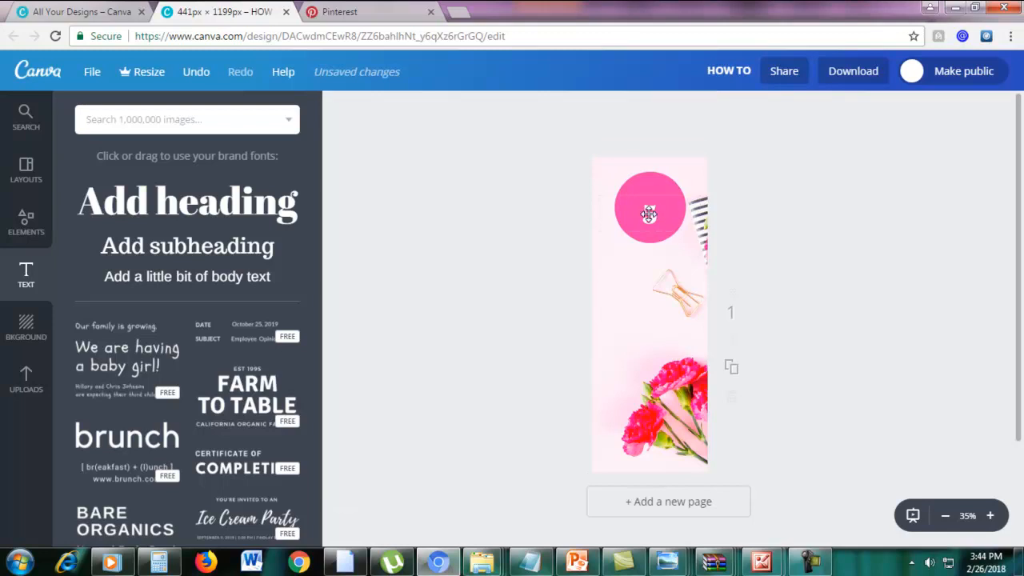
Set the font size of the "5" to 80 and move the number up to the middle of the circle
double_click(649, 214)
left_click(456, 112)
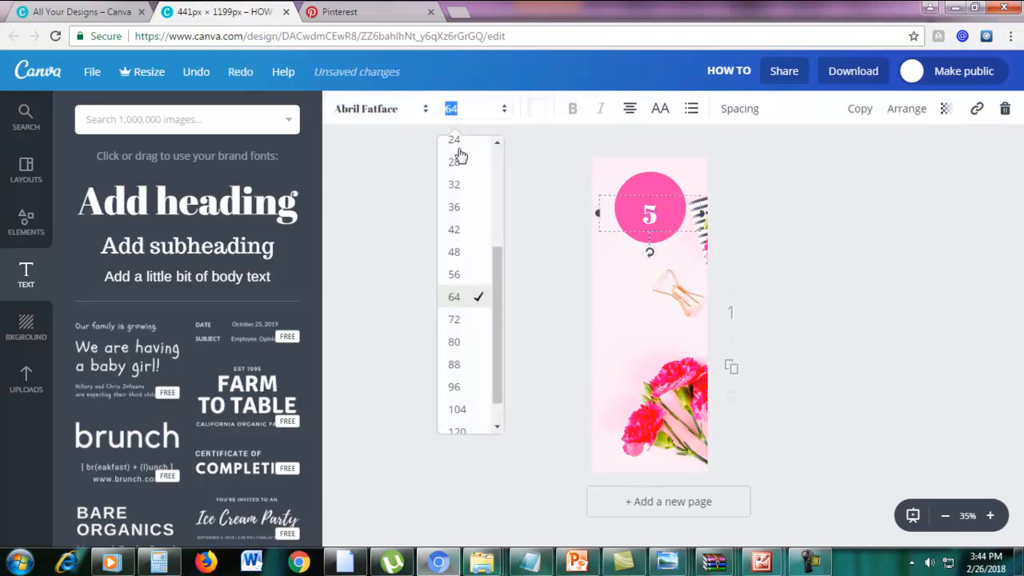
left_click(453, 344)
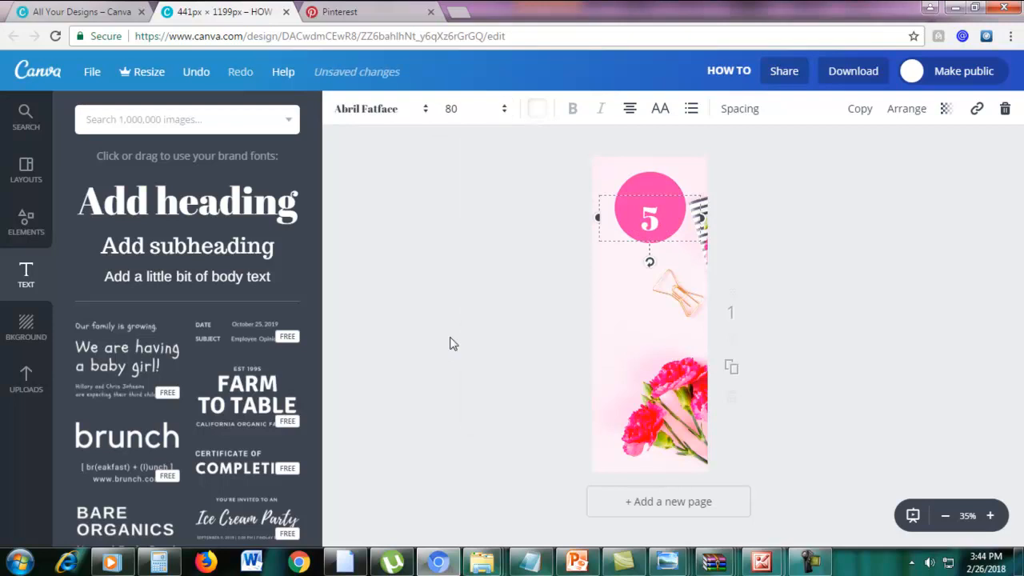
left_click_drag(673, 192, 640, 205)
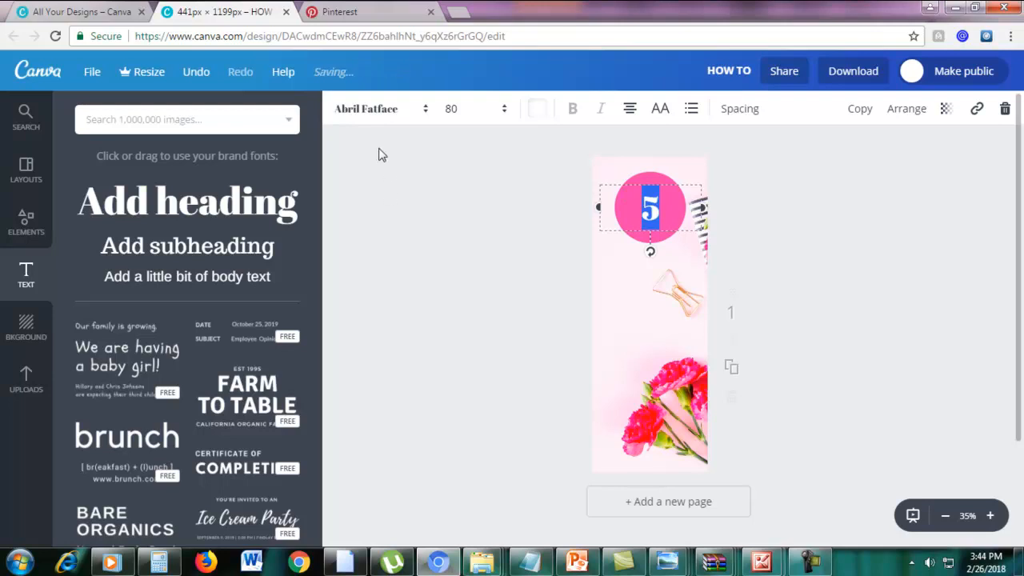
Change the font of the "5" to League Spartan
left_click(355, 112)
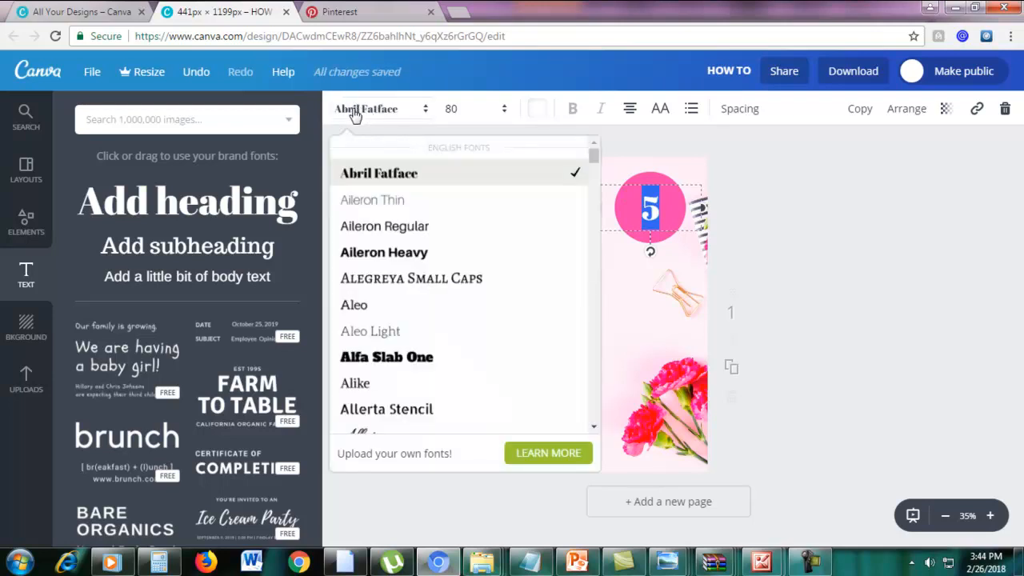
scroll(423, 324, "down", 3)
scroll(425, 340, "down", 10)
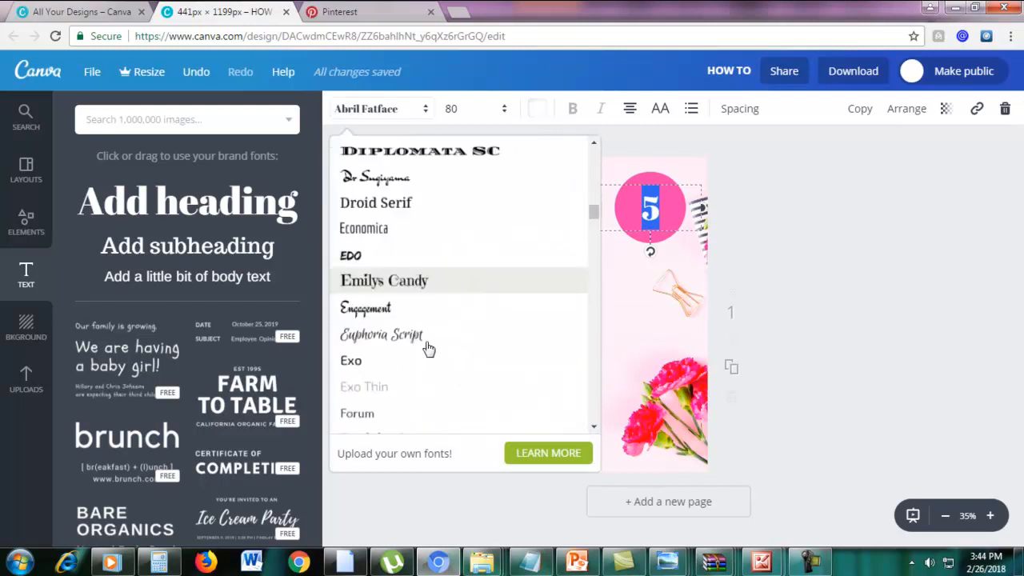
mouse_move(594, 239)
left_mouse_down()
mouse_move(594, 270)
mouse_move(593, 258)
left_mouse_up()
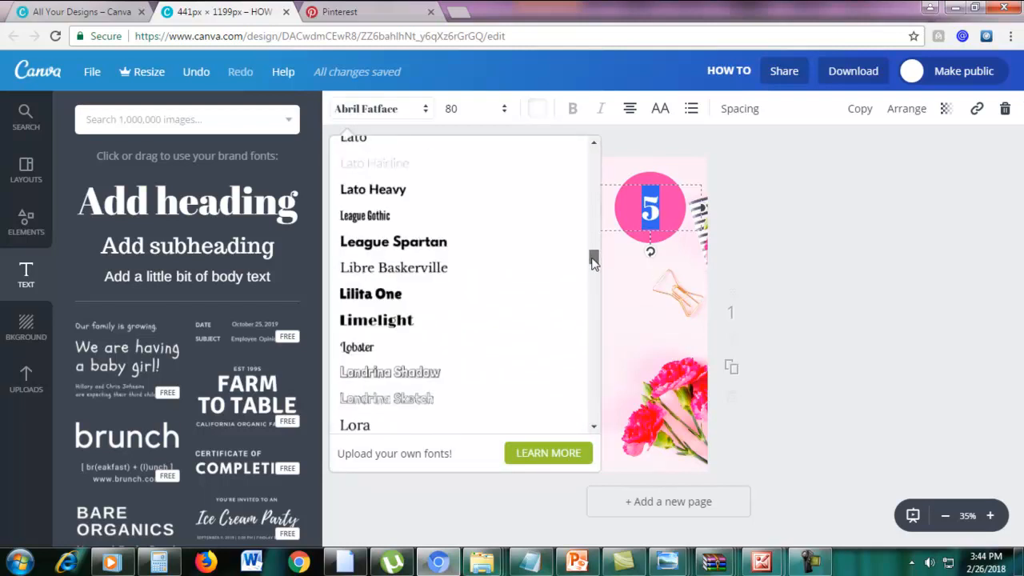
left_click(416, 249)
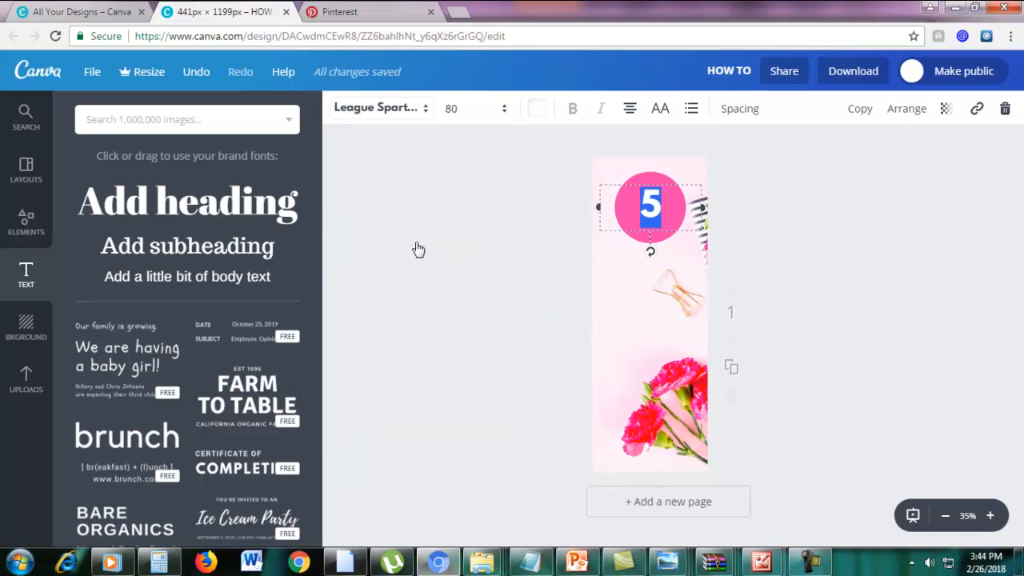
Shrink the pink circle slightly and centre it behind the "5"
left_click(883, 231)
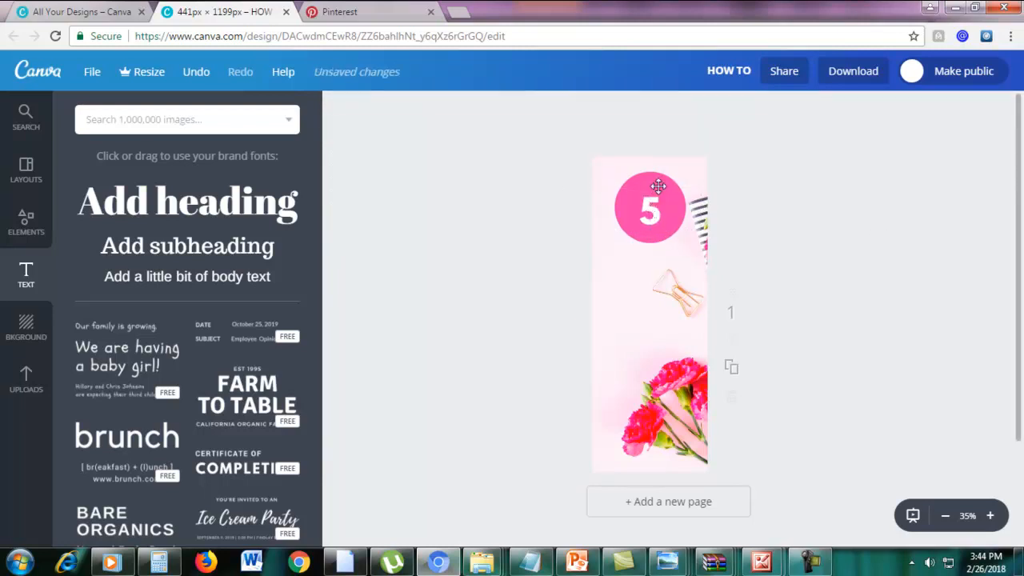
left_click(658, 190)
left_click_drag(684, 173, 632, 217)
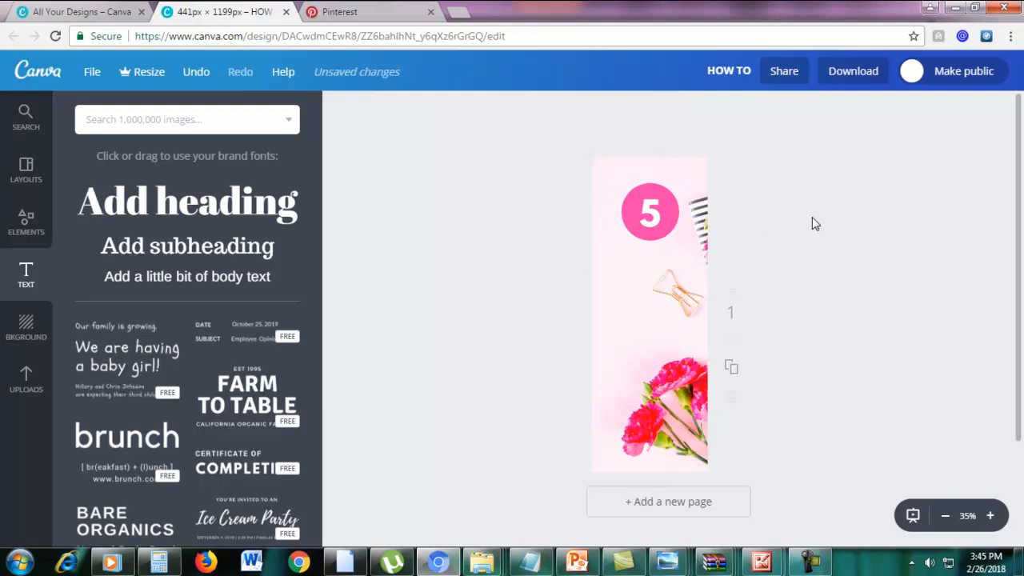
Add a heading, move it just below the pink circle and replace its text with "TIPS TO"
left_click(163, 216)
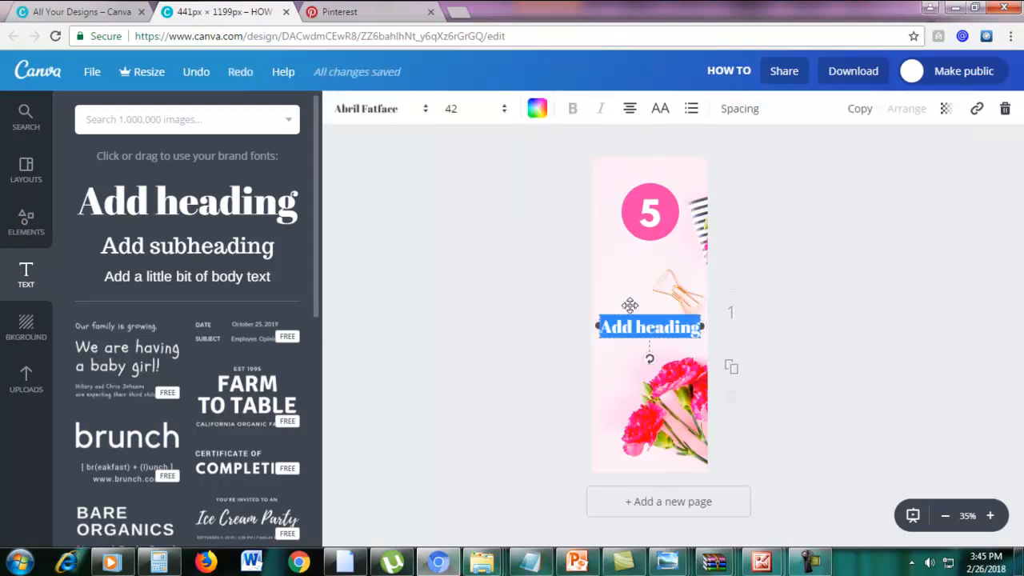
left_click_drag(672, 312, 673, 253)
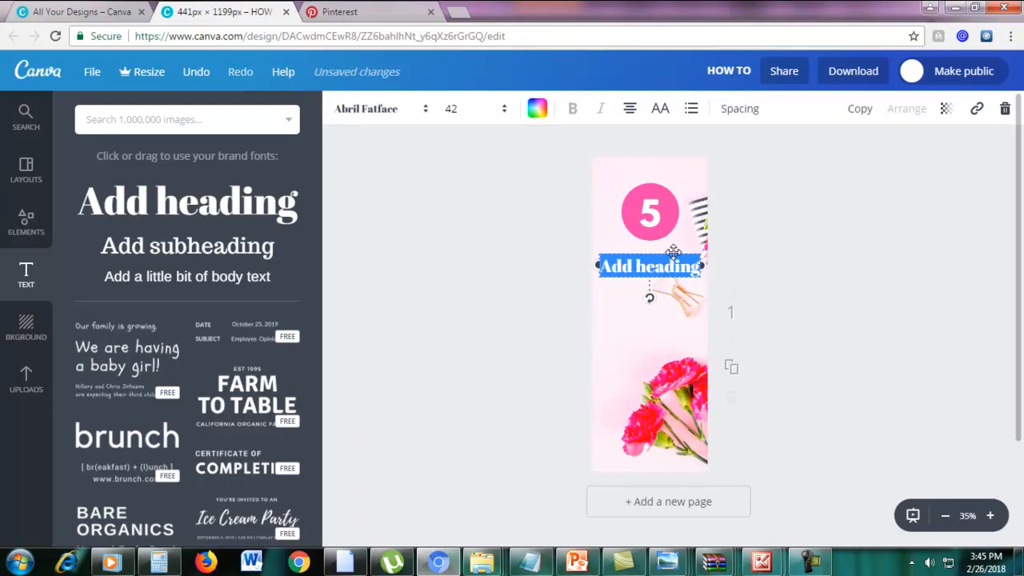
type("TIPS TO")
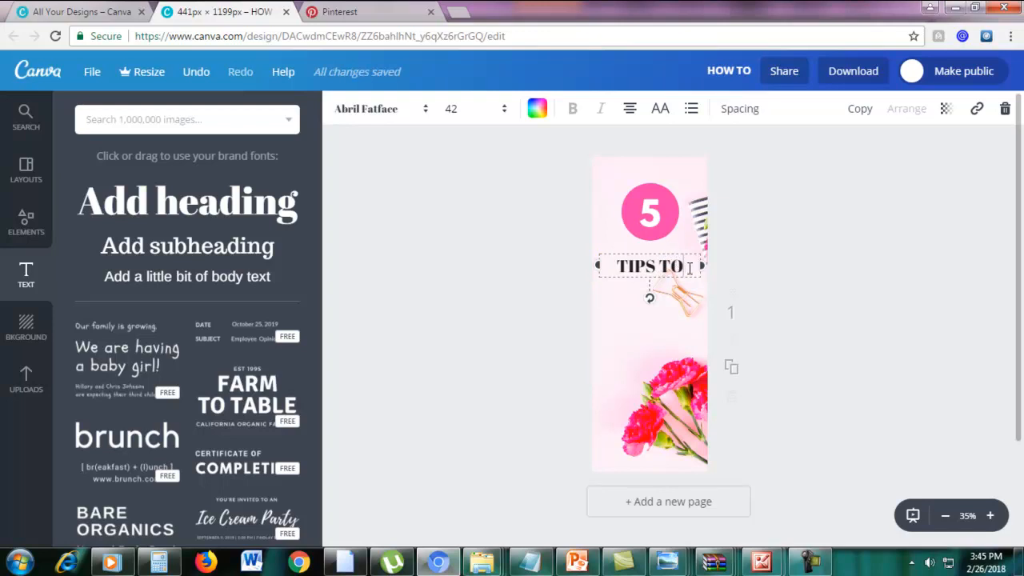
Format the "TIPS TO" heading in League Spartan at font size 50
left_click_drag(689, 269, 609, 269)
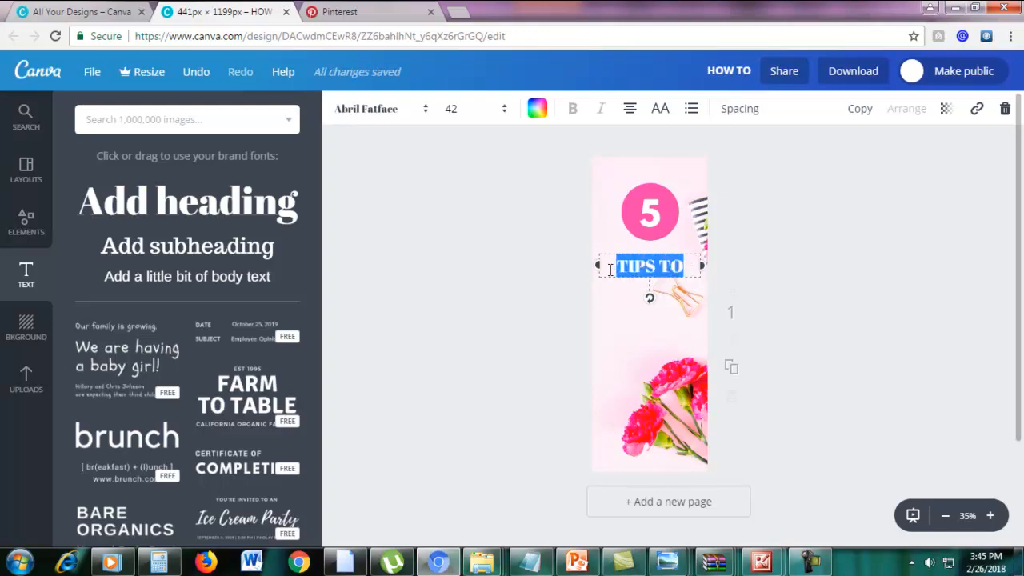
left_click(379, 109)
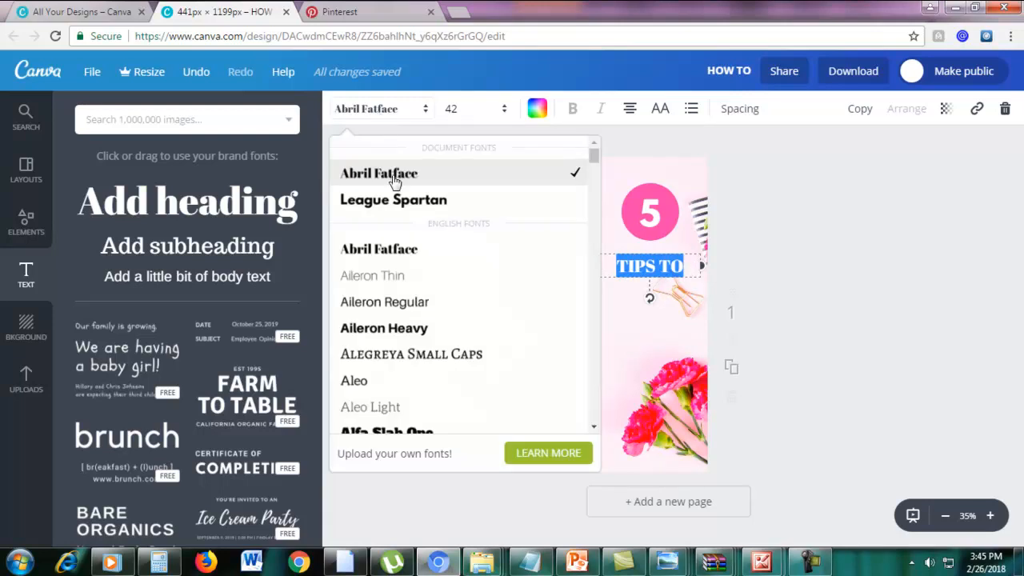
left_click(393, 200)
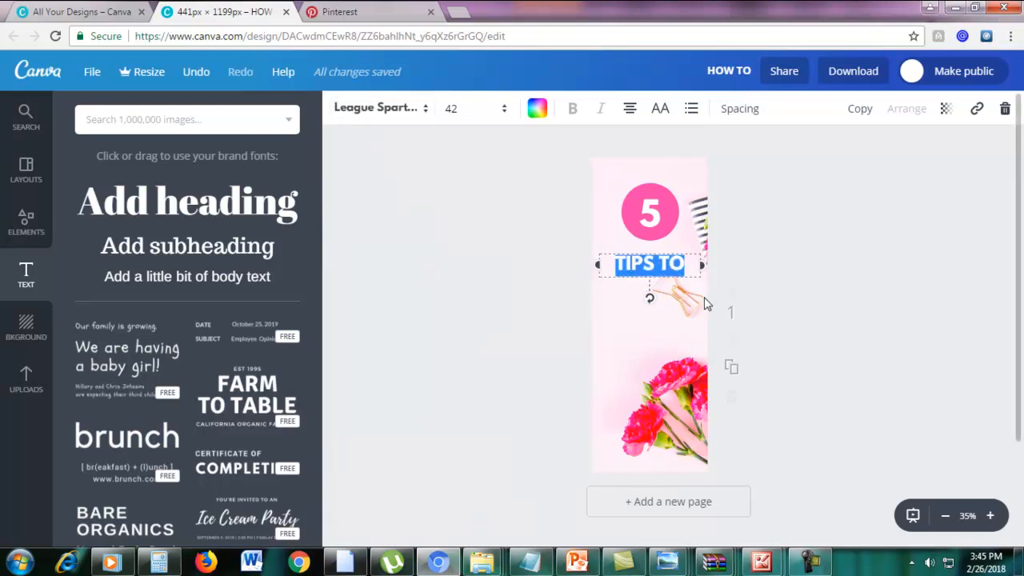
left_click(452, 108)
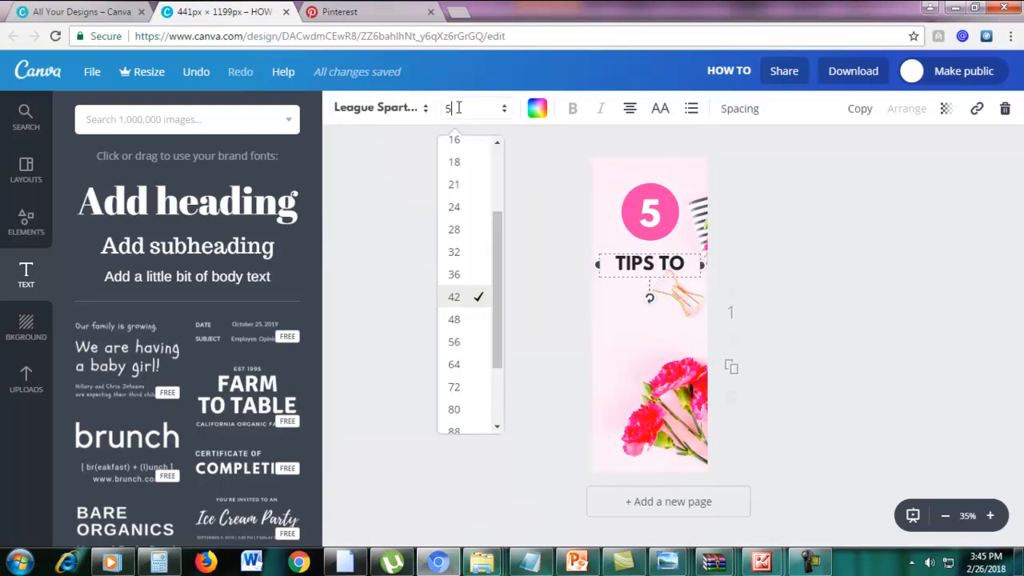
type("50")
key("Return")
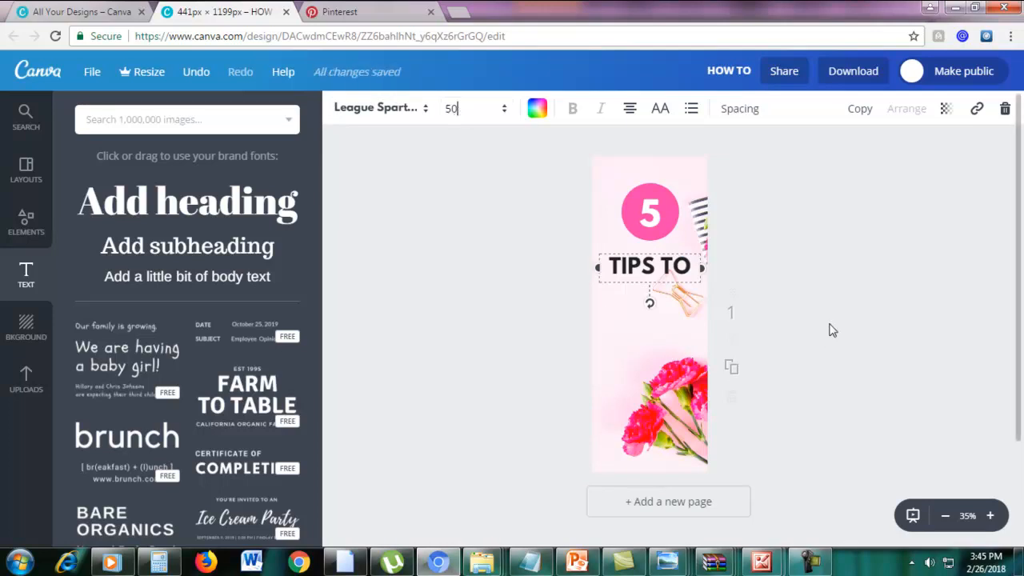
left_click(829, 327)
Duplicate the "TIPS TO" heading, place the copy directly beneath it and replace the copy's text with "SKYROCKET"
left_click(645, 257)
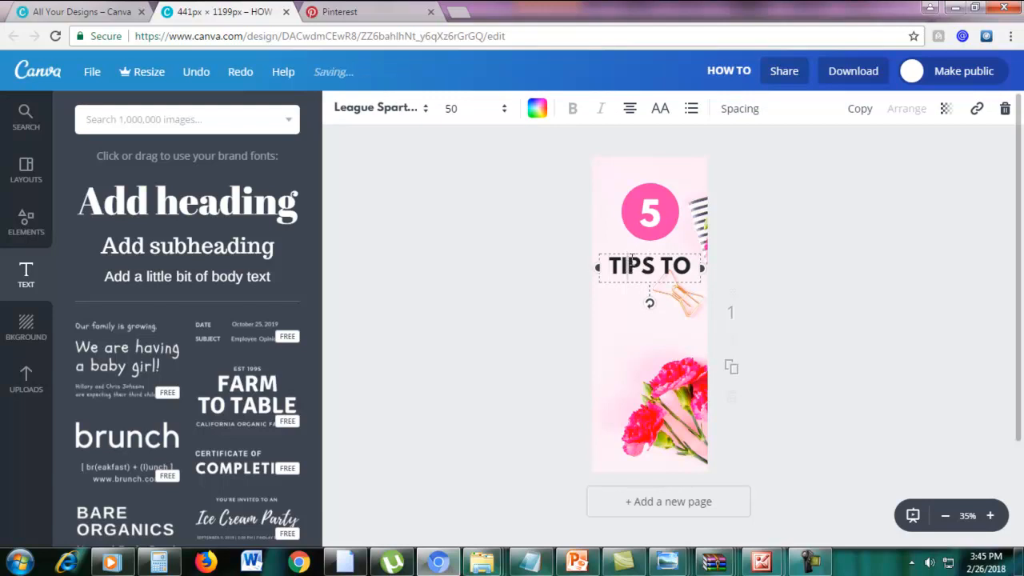
double_click(639, 256)
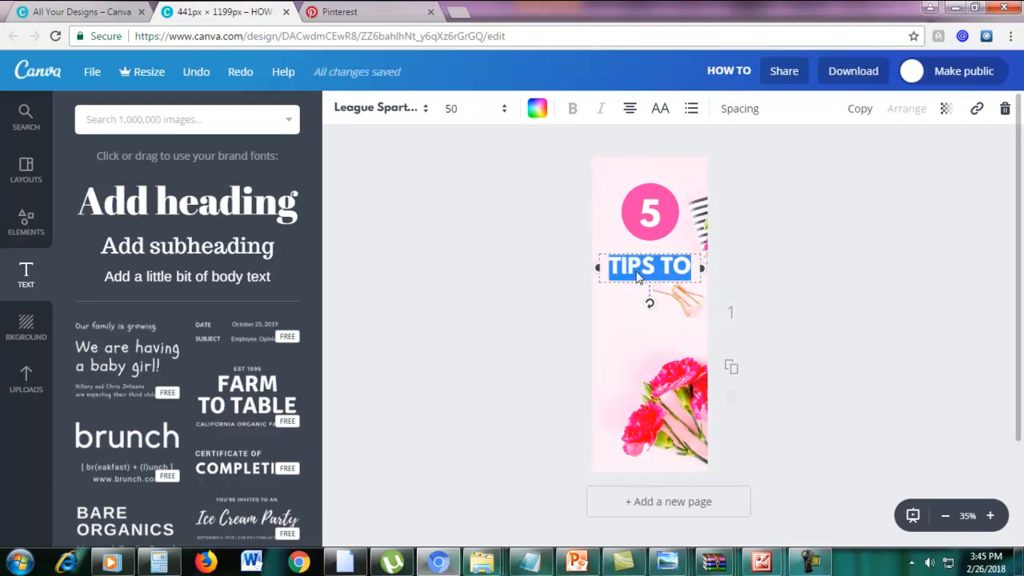
left_click(859, 110)
left_click(860, 109)
left_click_drag(697, 257, 693, 278)
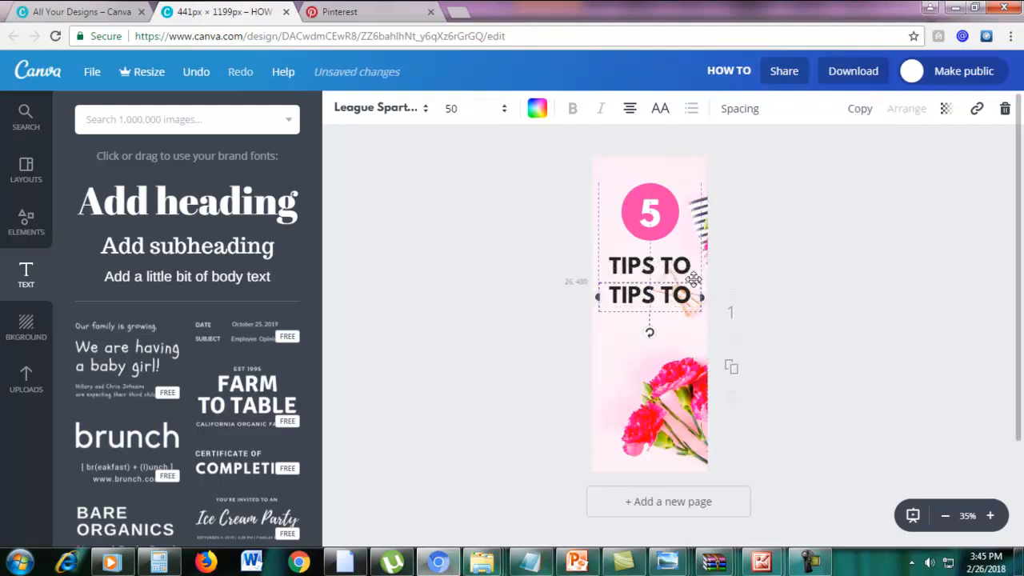
double_click(679, 295)
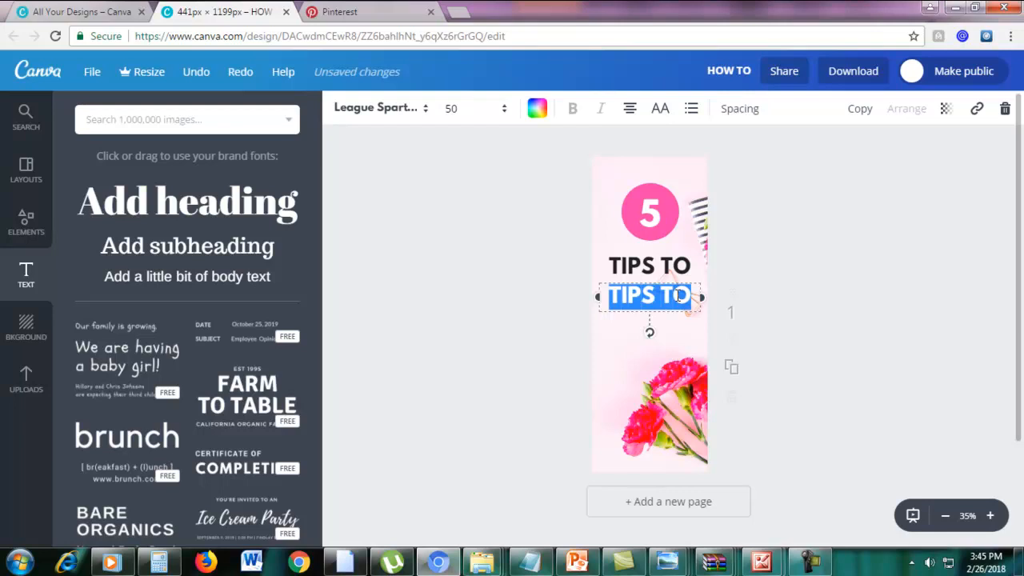
type("SKYROCKET")
Widen the "SKYROCKET" text box slightly and reduce its font size to 40 to fit the word on one line
left_click_drag(676, 326, 584, 296)
left_click(459, 110)
type("45")
key("Return")
left_click(464, 120)
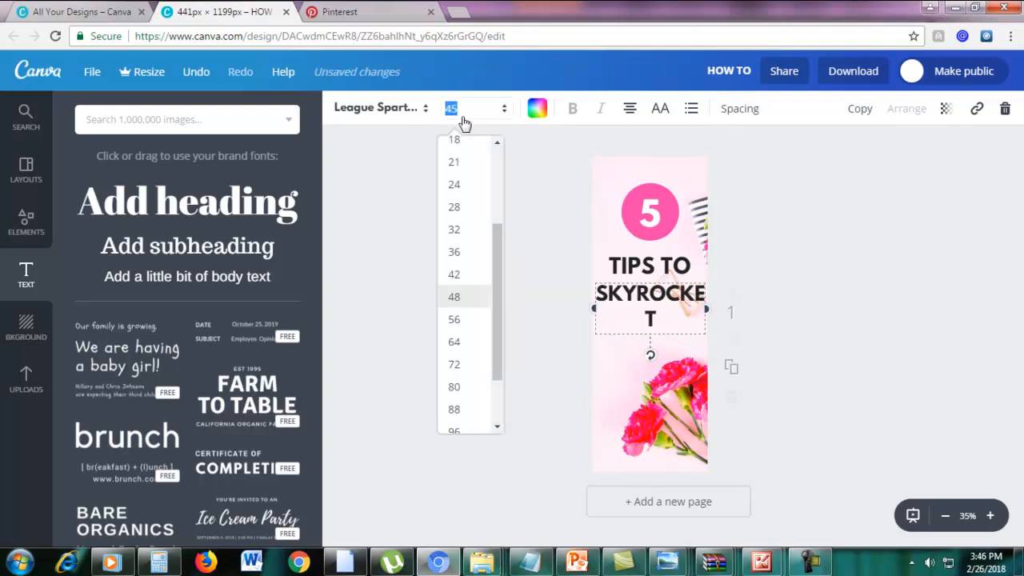
type("42")
key("Return")
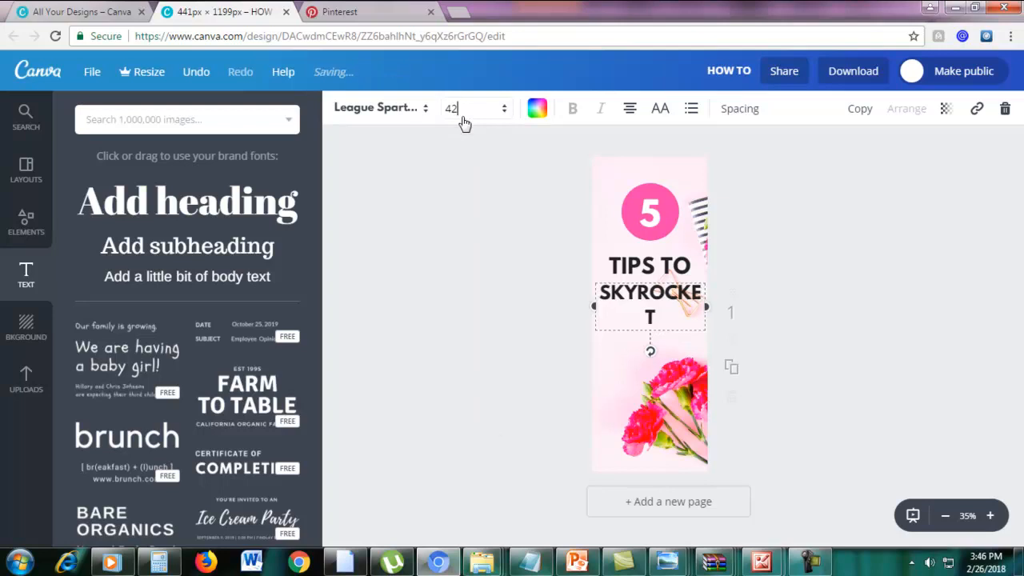
left_click(464, 120)
type("40")
key("Return")
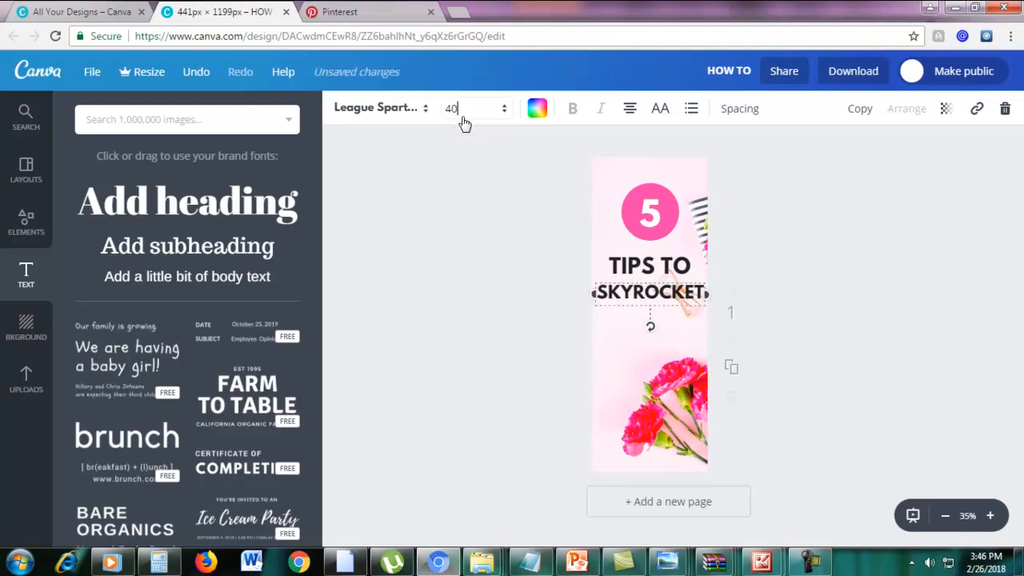
left_click_drag(669, 292, 673, 296)
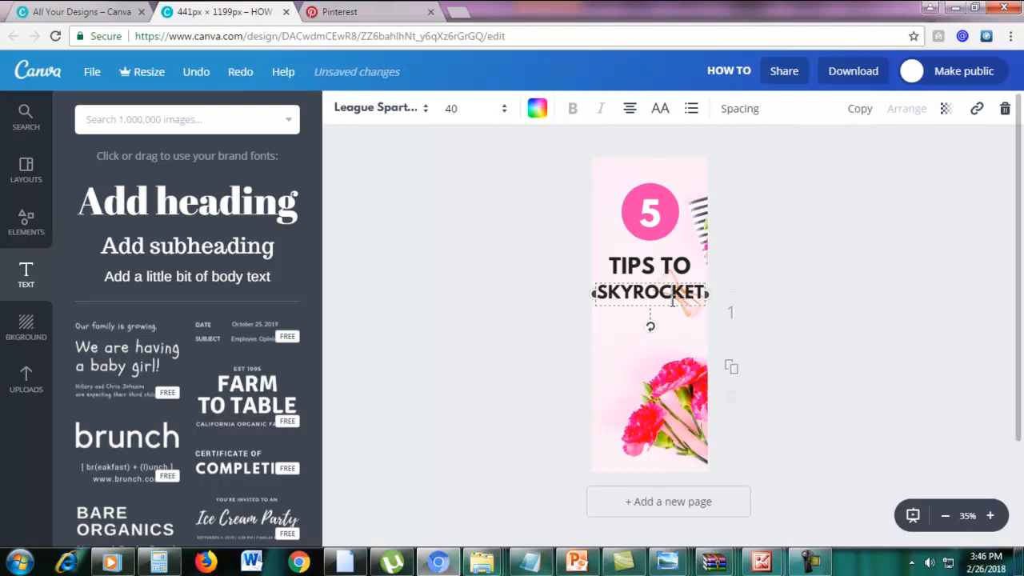
Duplicate the "SKYROCKET" text, place the copy directly beneath it and replace the copy's text with "YOUR"
double_click(672, 300)
left_click(862, 111)
left_click_drag(674, 290, 671, 305)
double_click(670, 316)
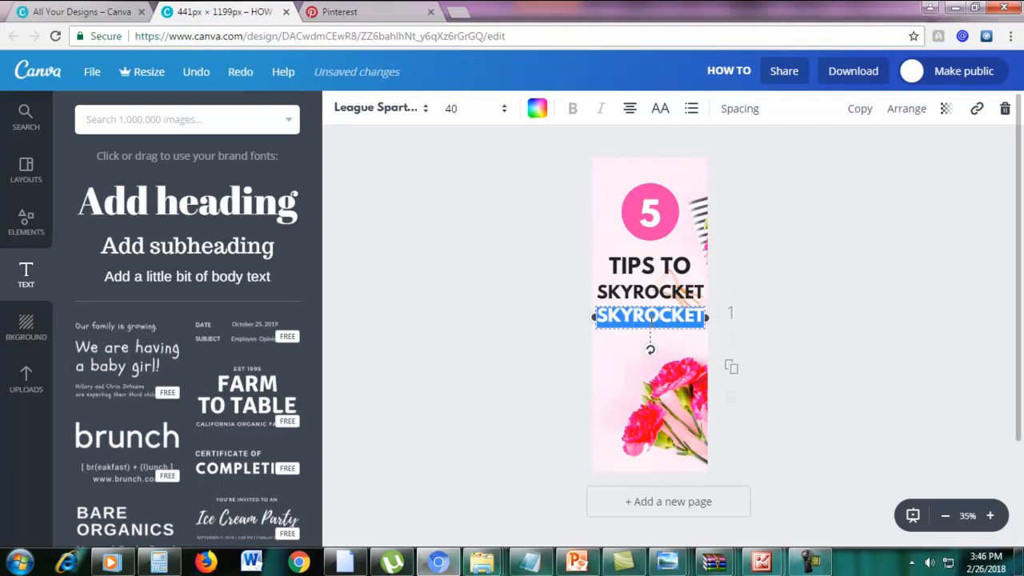
type("YOUR")
left_click(934, 361)
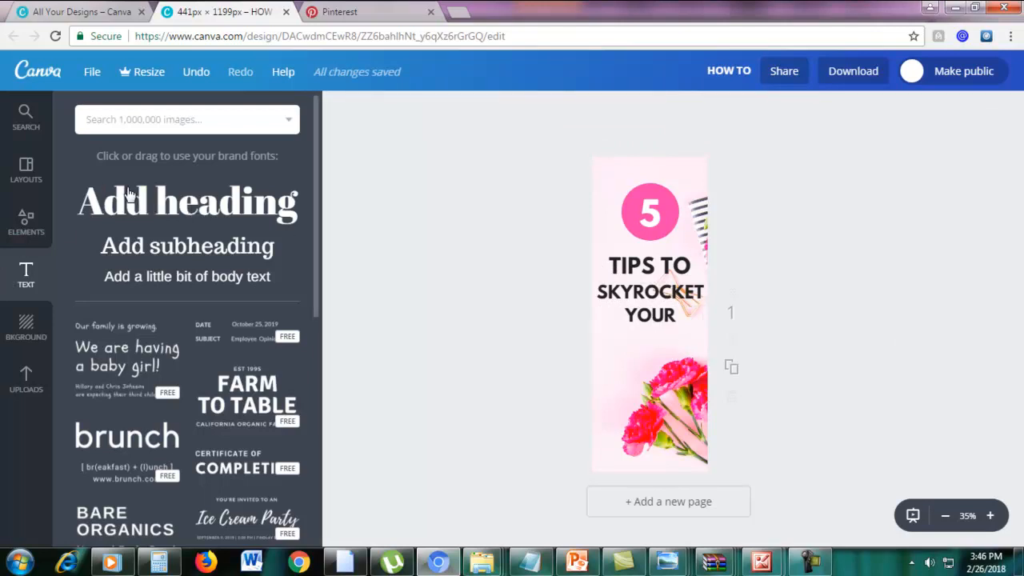
Add a heading, move it just below "YOUR" and replace its text with "Motivation"
left_click(128, 194)
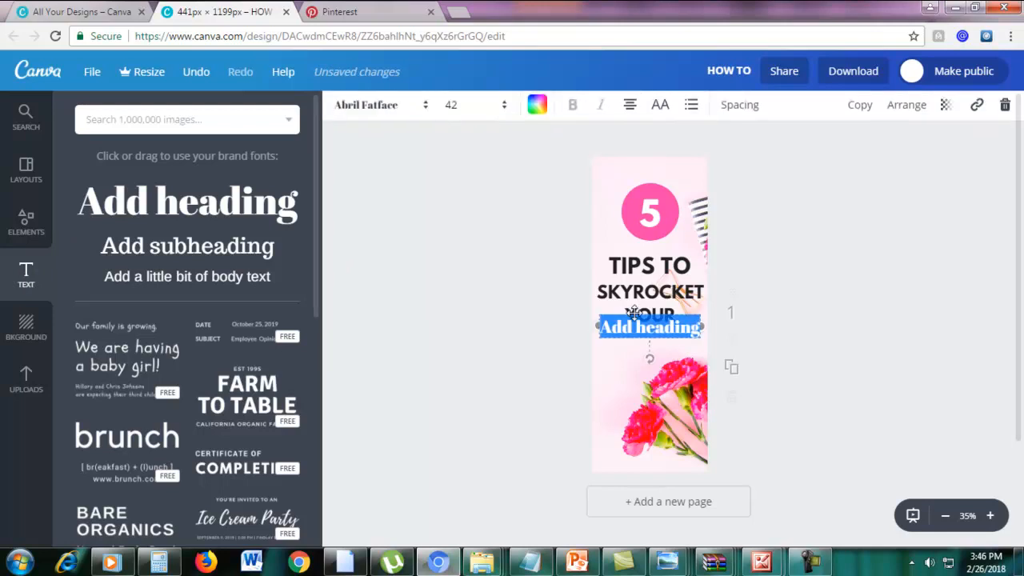
left_click_drag(637, 333, 633, 332)
key("BackSpace")
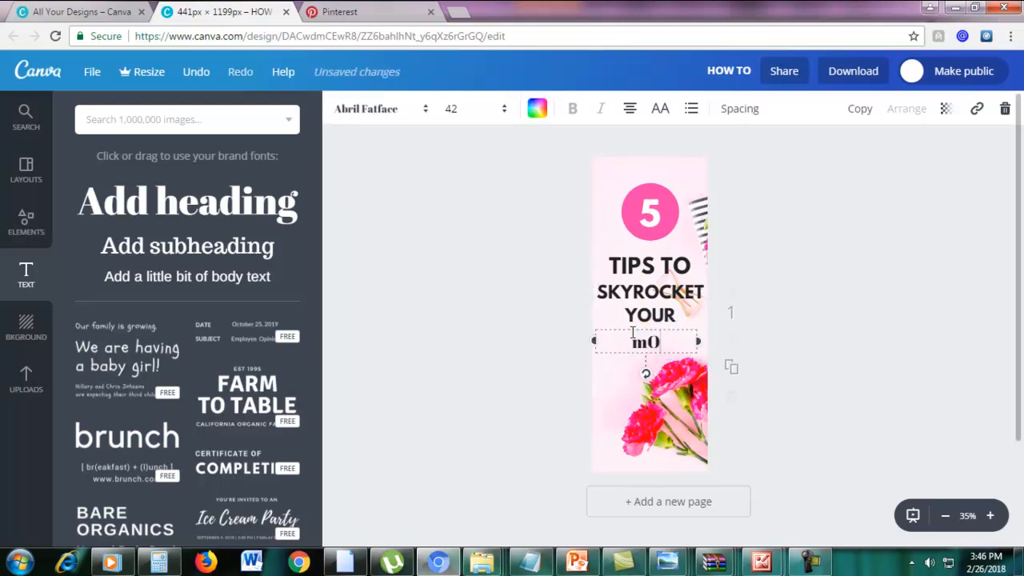
type("Motivation")
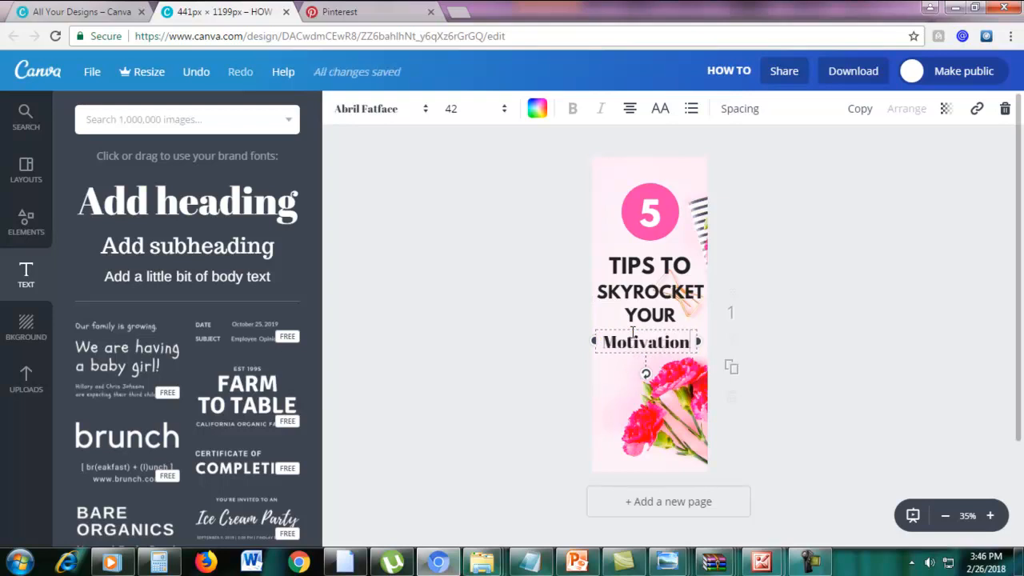
Change the font of the "Motivation" text to Pacifico
left_click_drag(606, 345, 691, 340)
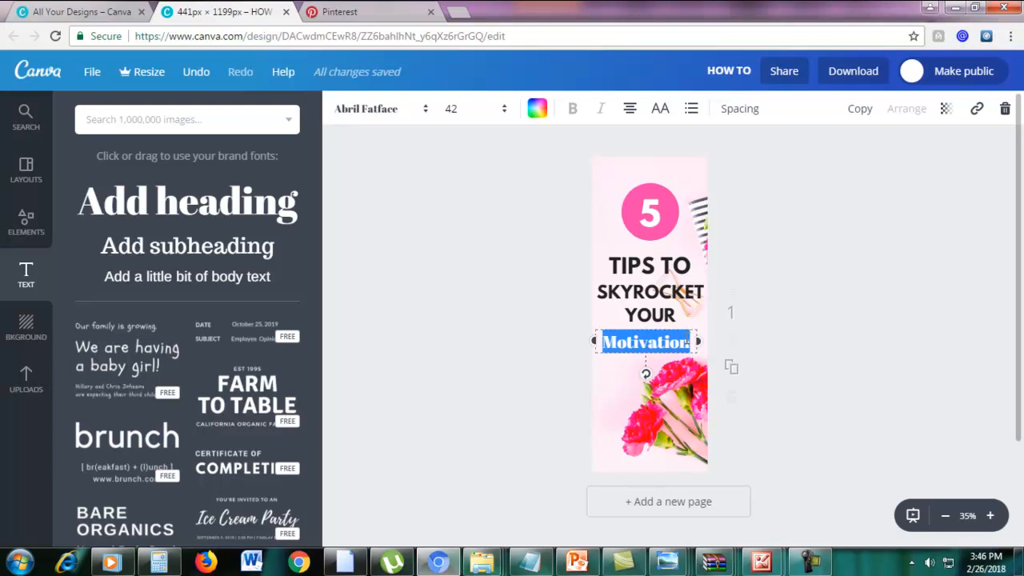
left_click(375, 120)
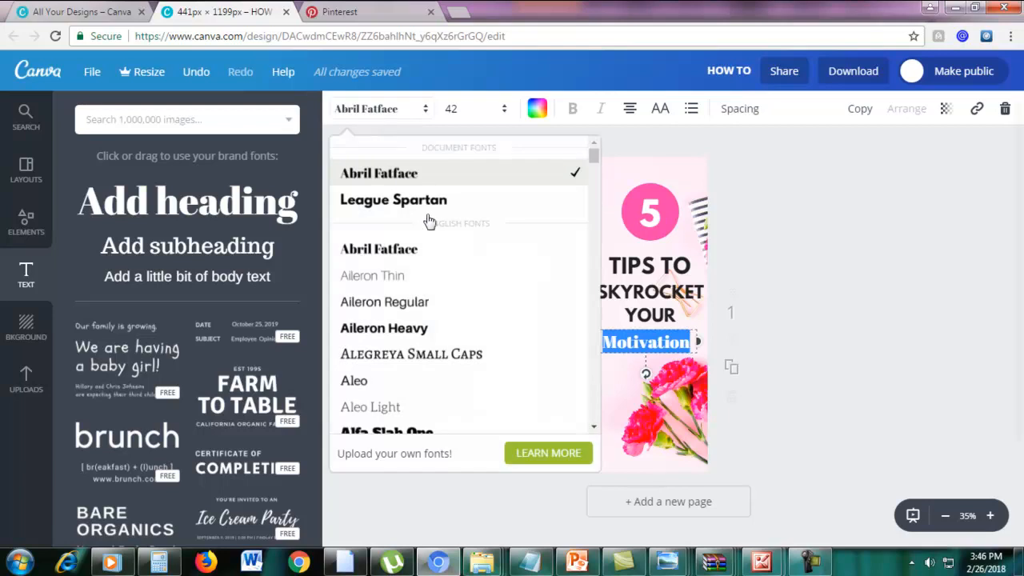
scroll(453, 308, "down", 10)
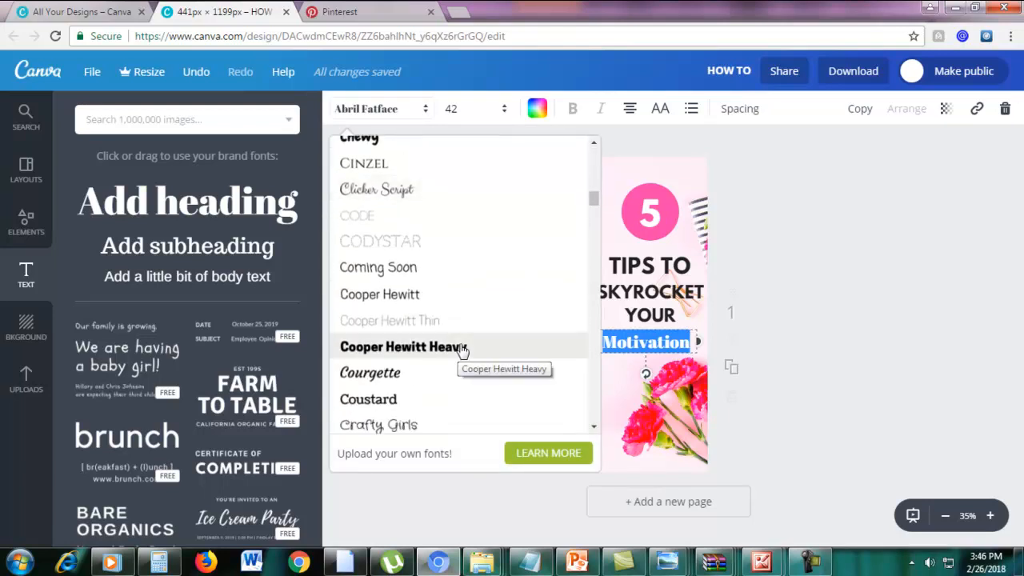
scroll(462, 349, "down", 7)
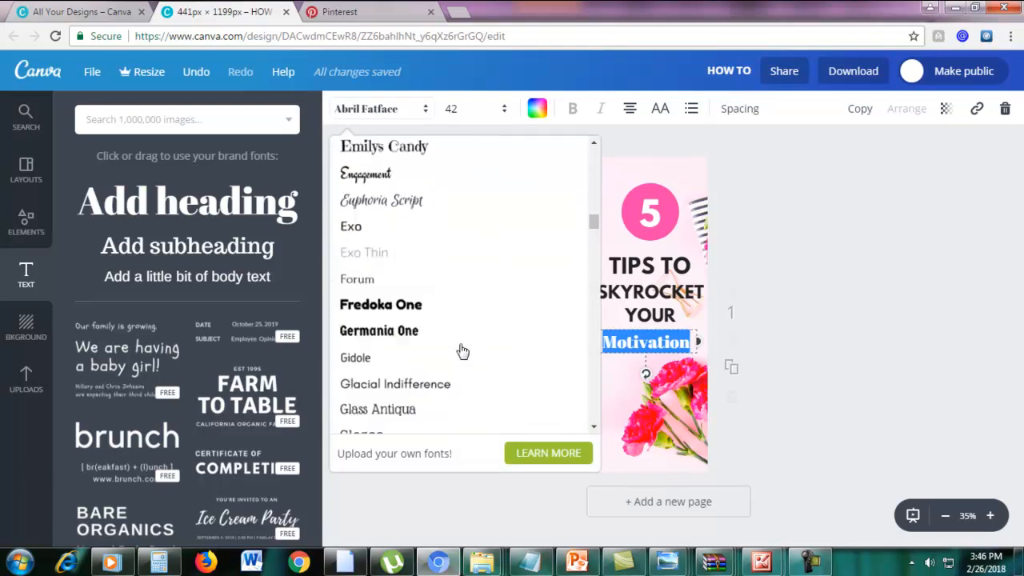
scroll(462, 352, "down", 12)
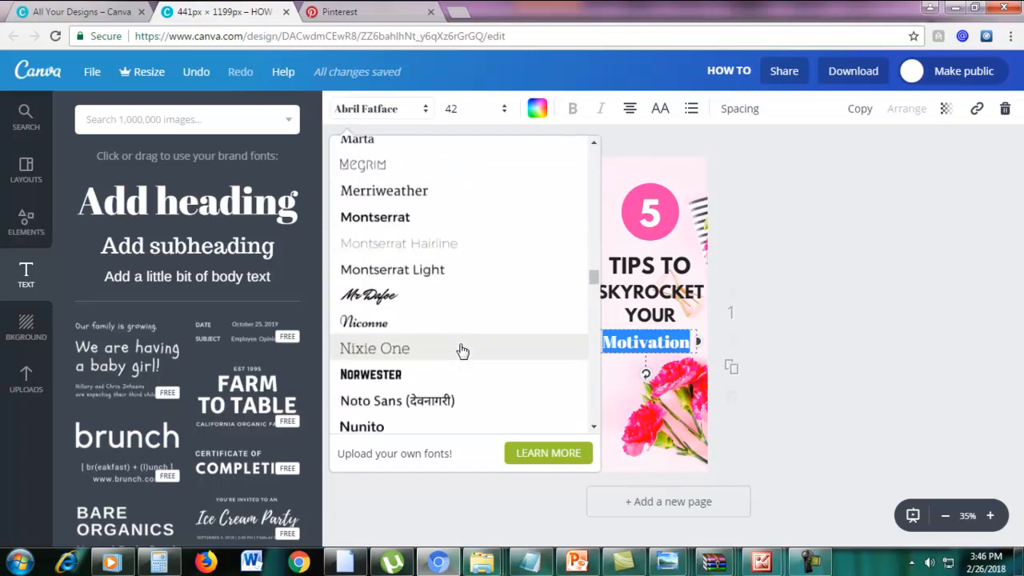
scroll(463, 361, "down", 3)
scroll(462, 362, "up", 5)
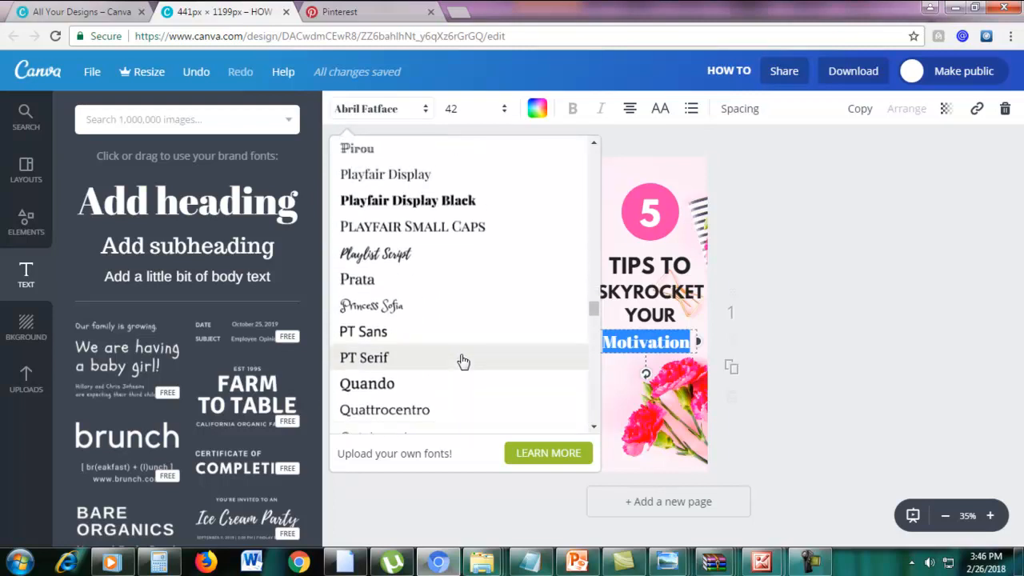
scroll(463, 361, "up", 4)
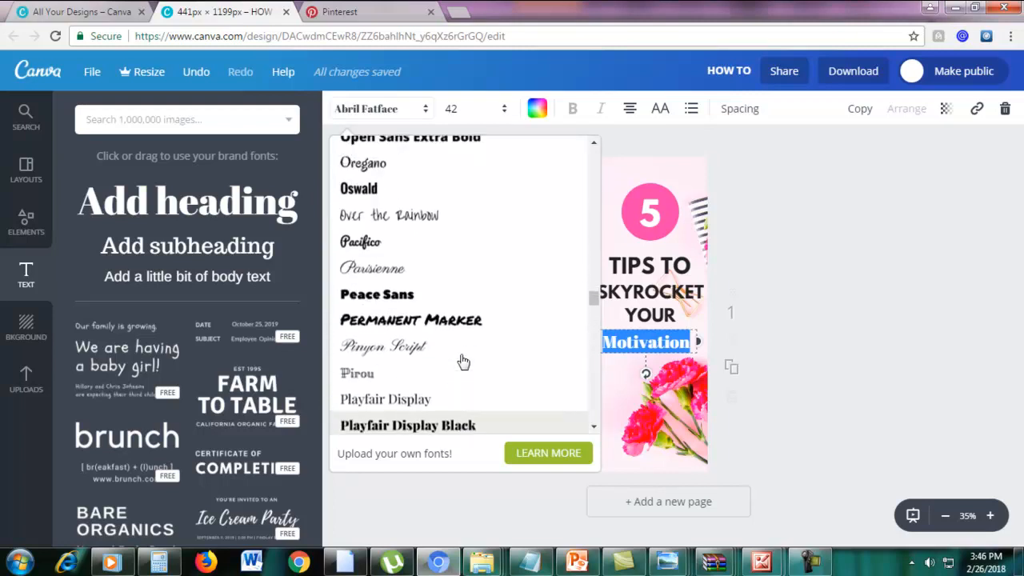
left_click(389, 251)
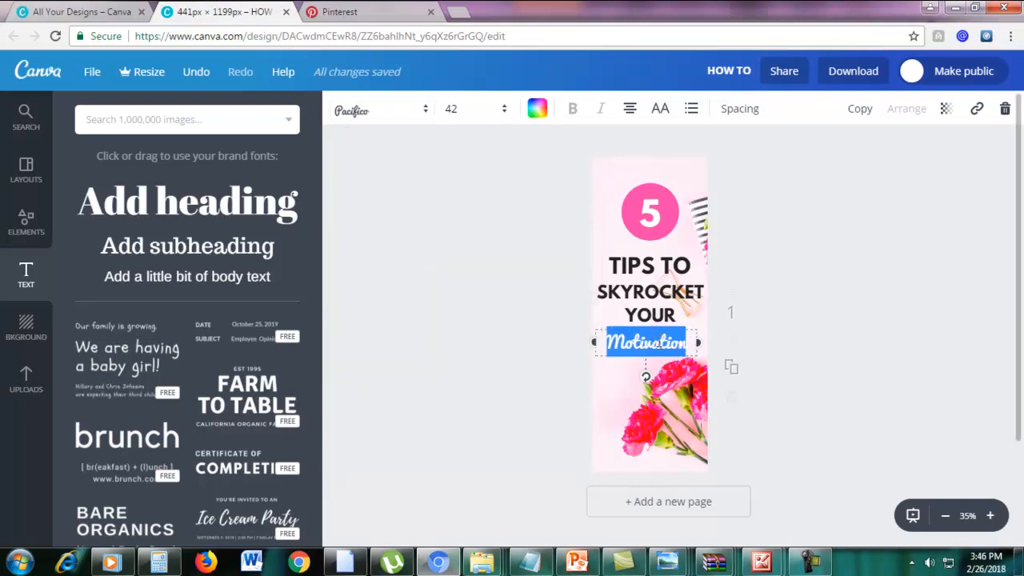
Increase the font size of the "Motivation" text to 50 and then to 52
left_click_drag(692, 342, 603, 346)
left_click(472, 112)
type("50")
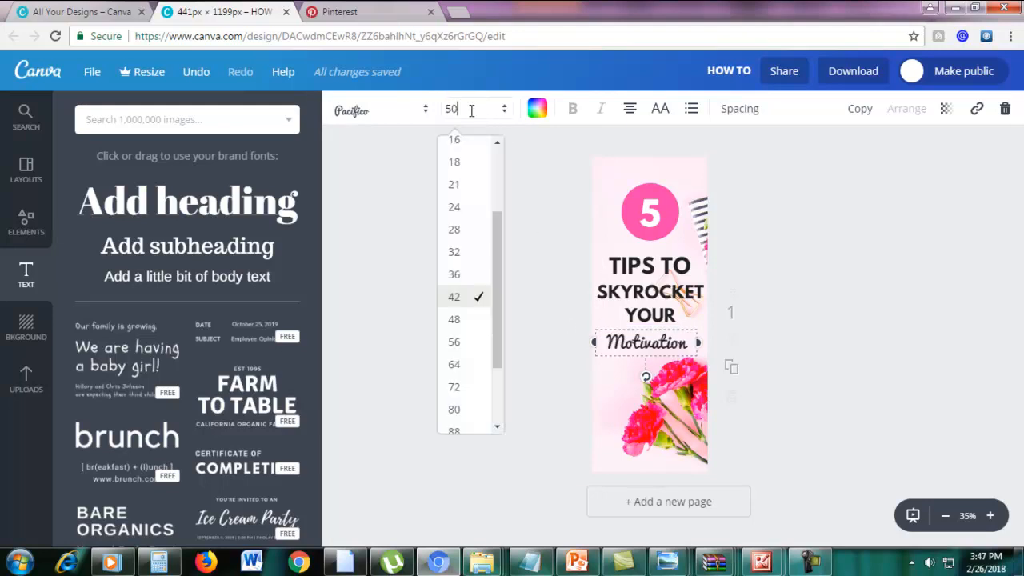
key("Return")
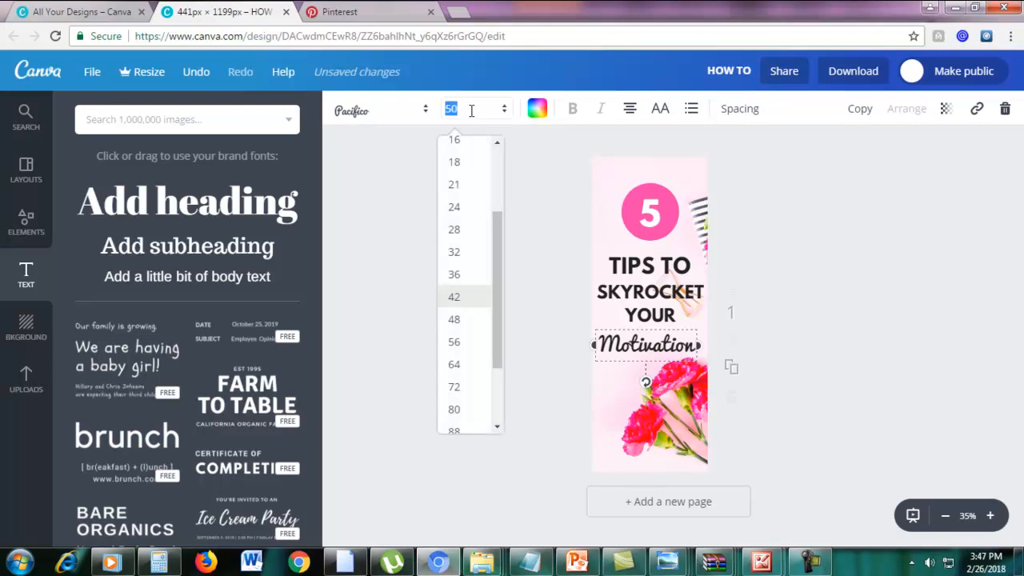
type("5")
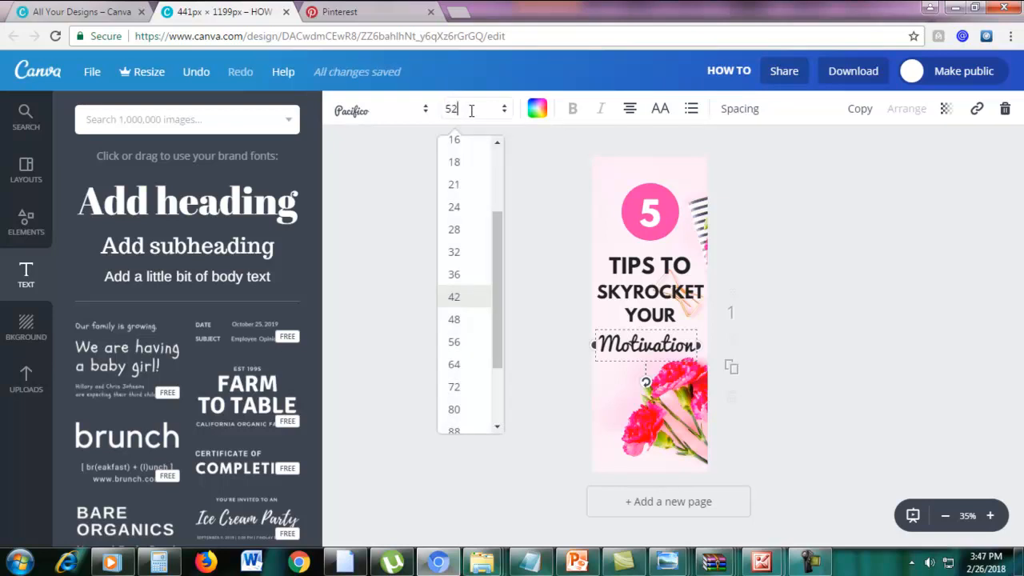
type("2")
key("Return")
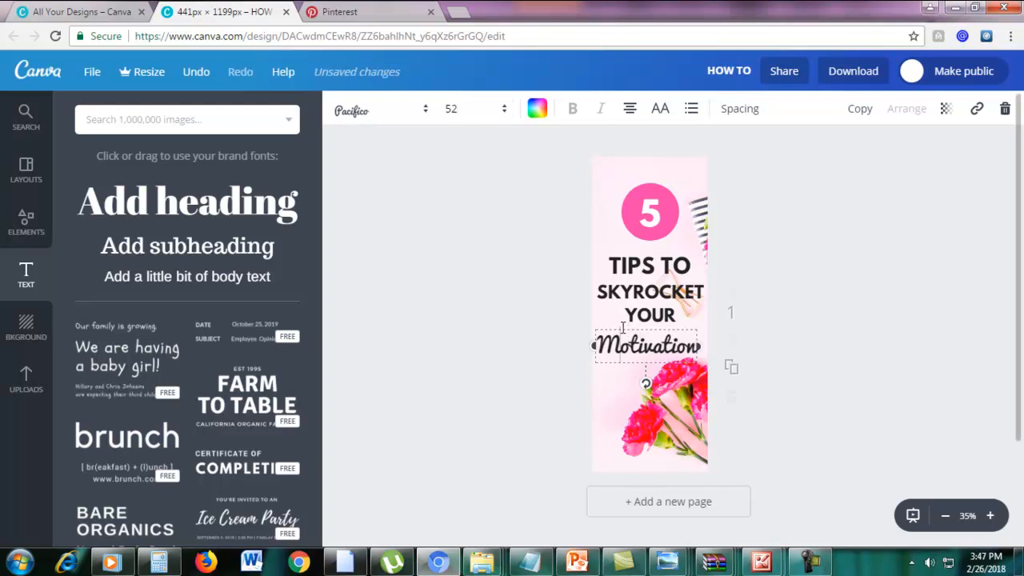
Set the "Motivation" font size to 53 and adjust its text box to centre the word beneath "YOUR"
left_click_drag(616, 325, 624, 324)
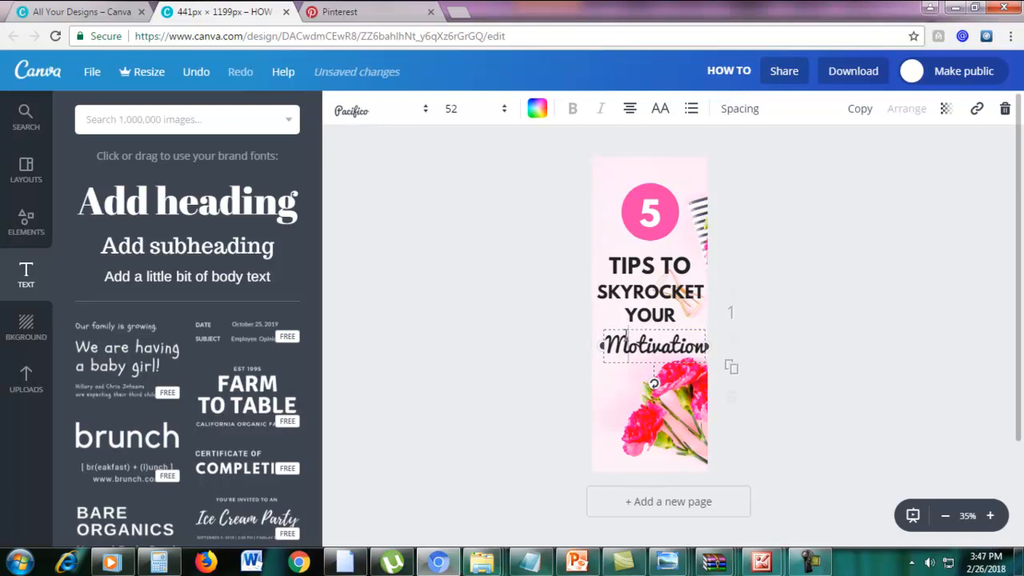
double_click(625, 328)
left_click(473, 110)
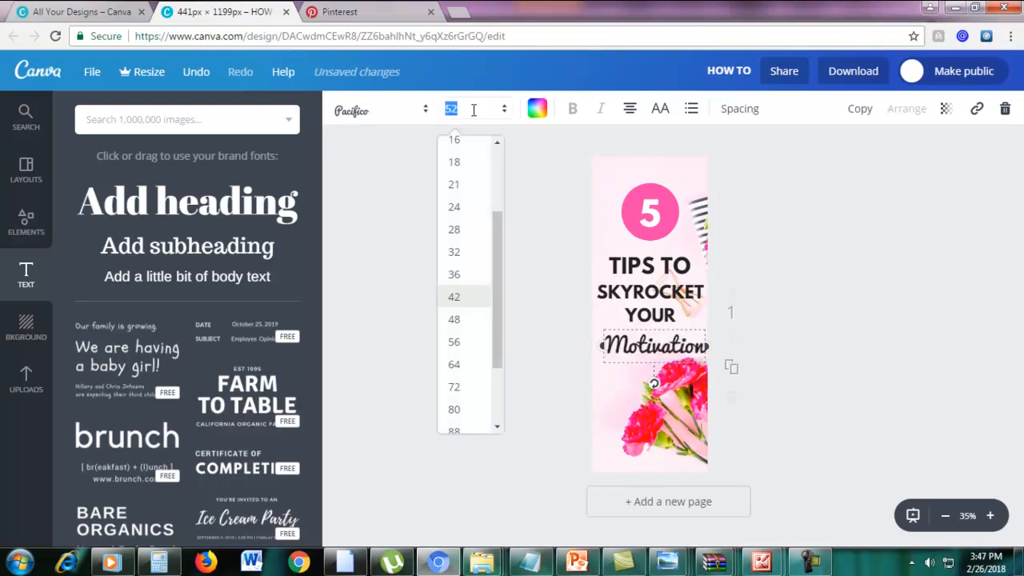
key("Return")
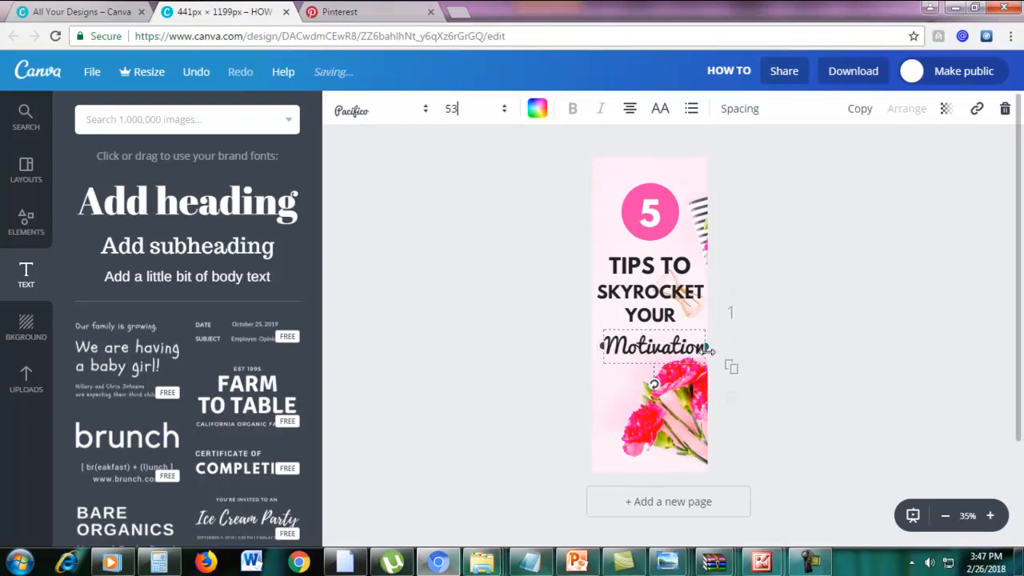
left_click_drag(602, 363, 592, 361)
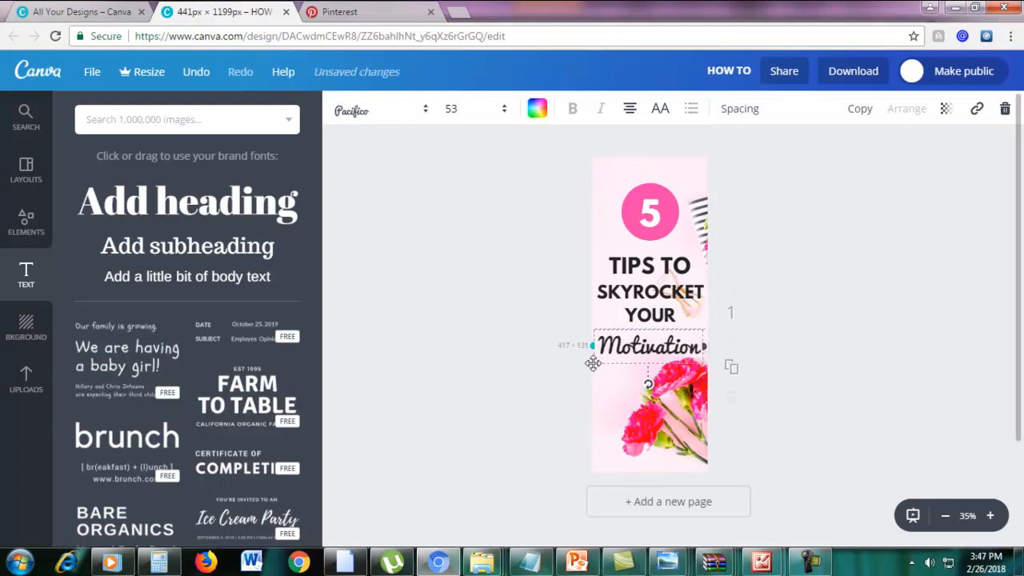
left_click(801, 314)
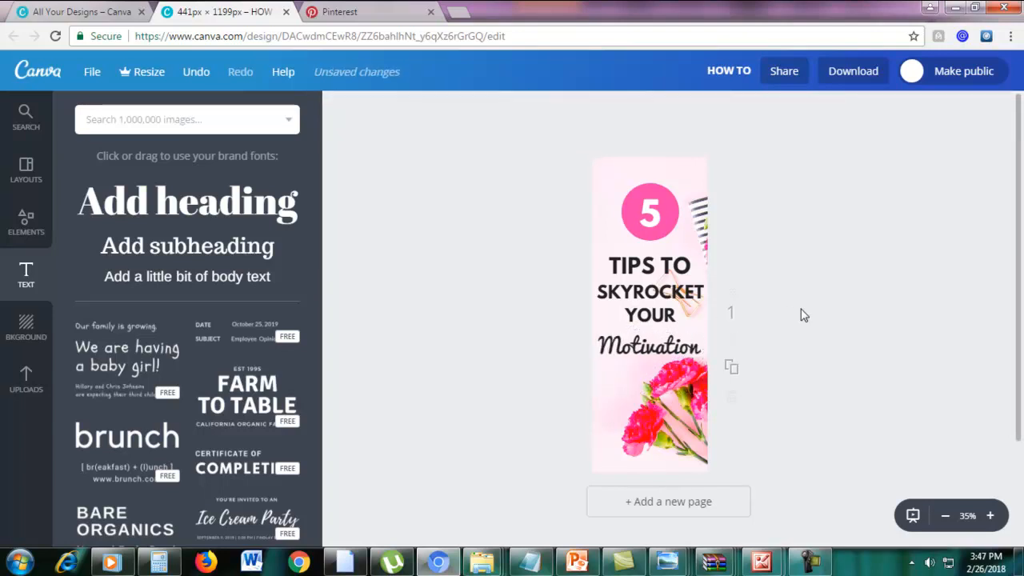
Compare the font and size settings of the "TIPS TO" heading with those of the "Motivation" text
left_click(648, 264)
double_click(649, 265)
left_click(654, 266)
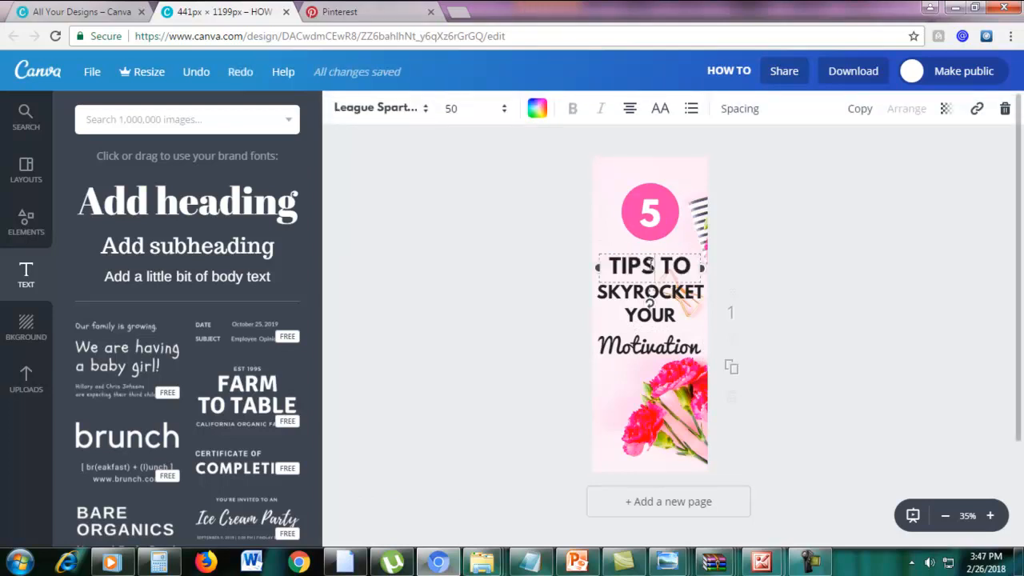
left_click_drag(614, 258, 690, 268)
left_click(655, 340)
double_click(654, 340)
left_click(654, 340)
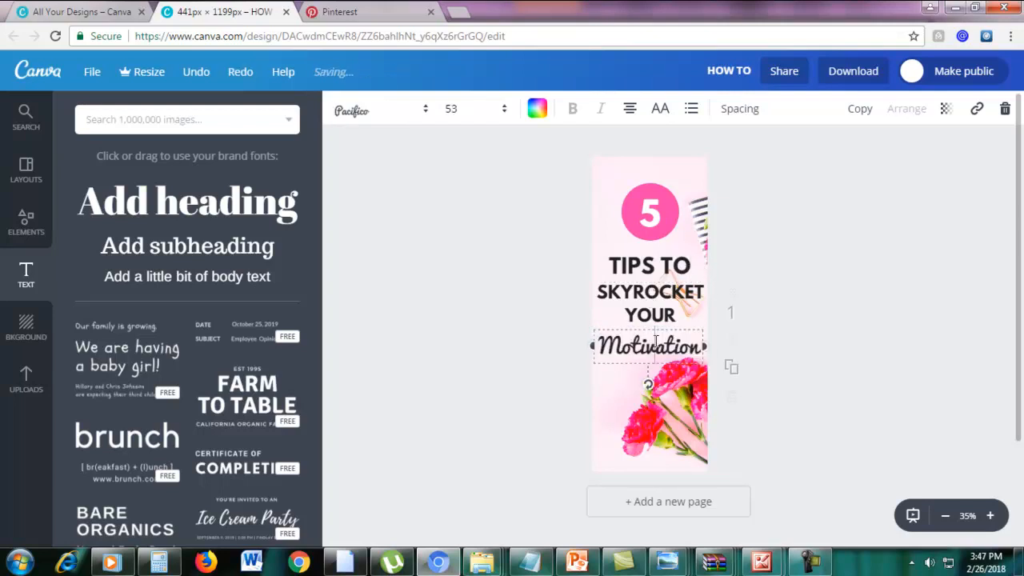
triple_click(630, 268)
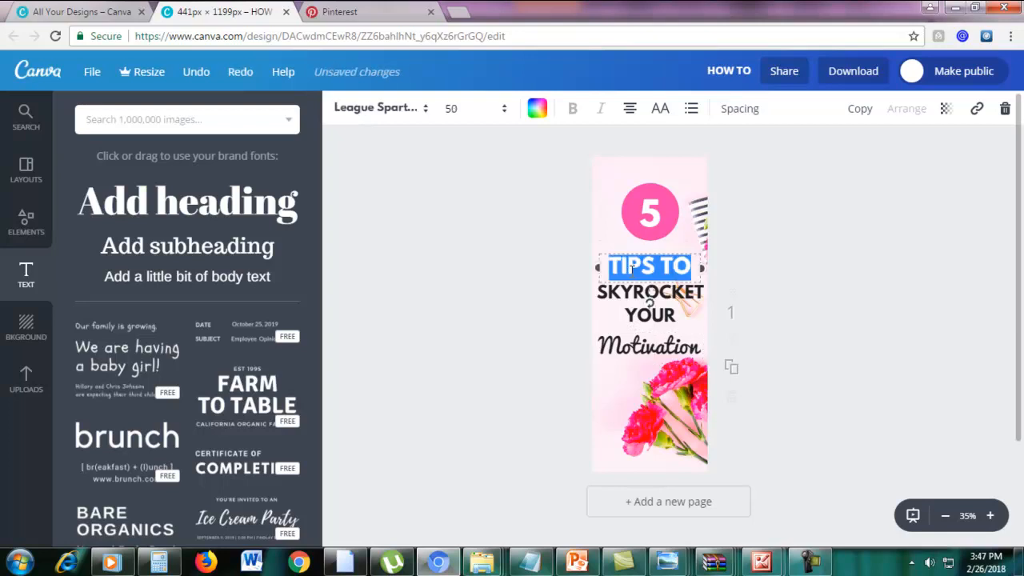
double_click(629, 344)
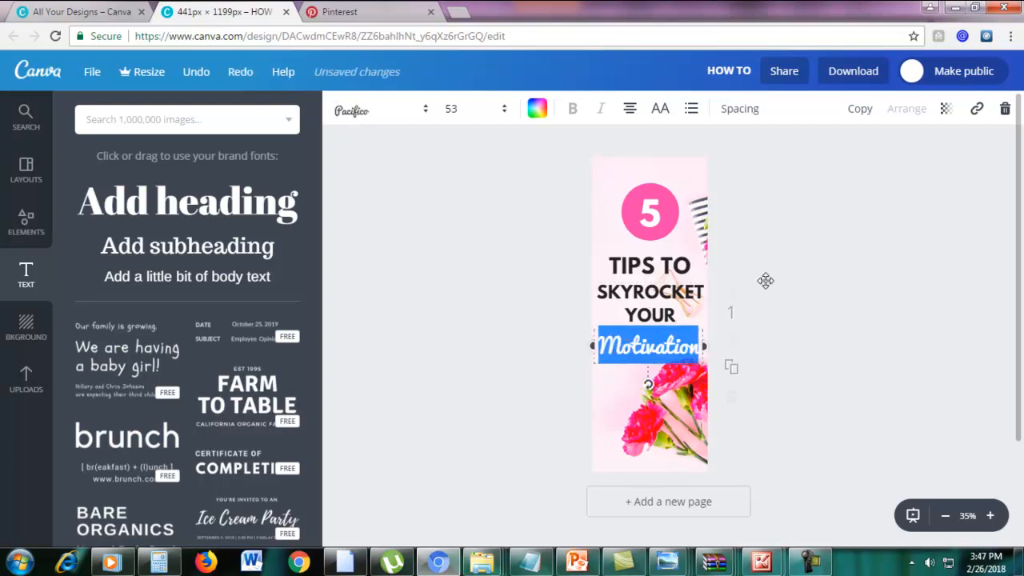
left_click(679, 340)
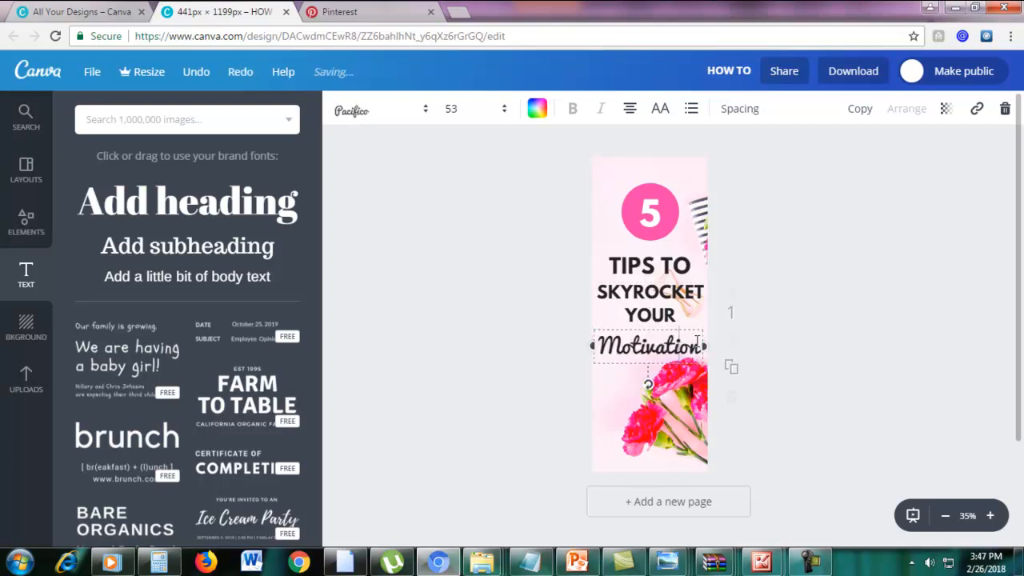
Recolour the "Motivation" text with the first pink from the document colours
left_click_drag(698, 340, 599, 345)
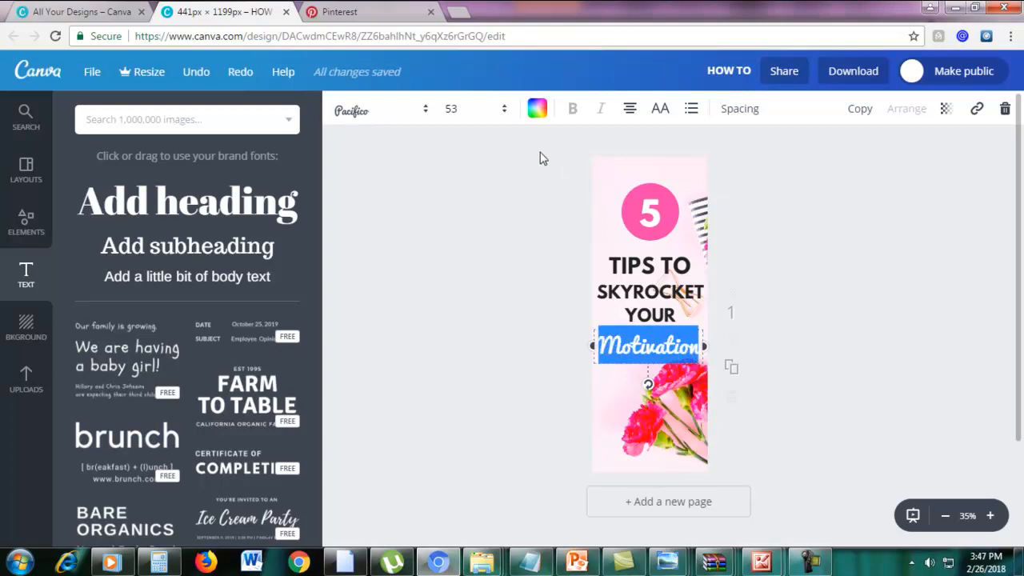
left_click(538, 110)
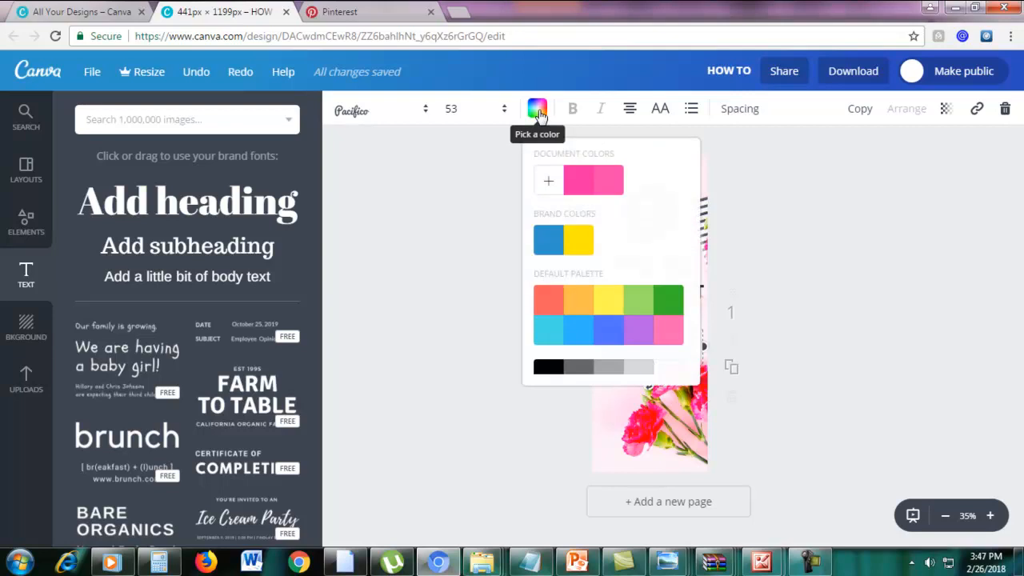
left_click(580, 184)
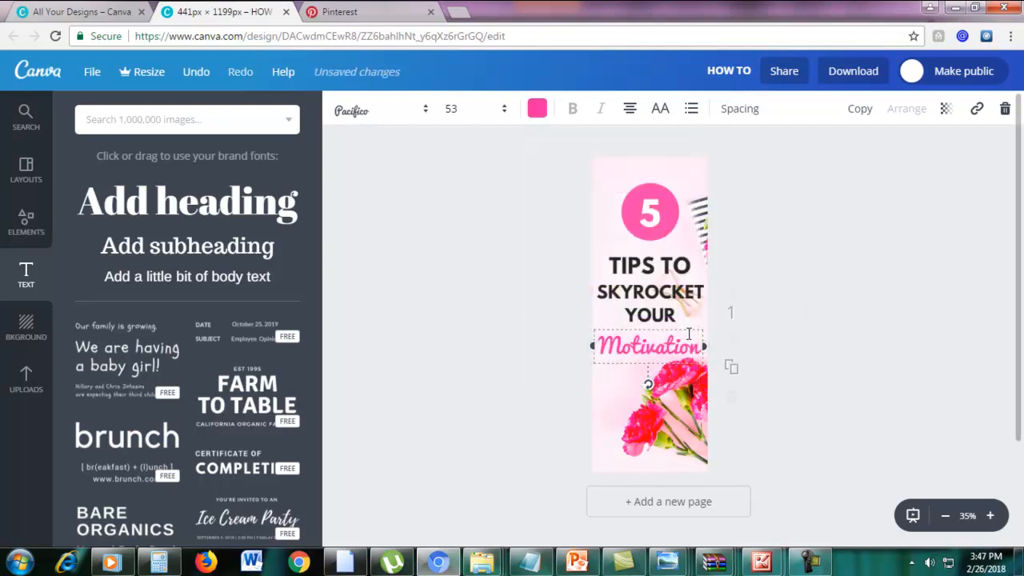
left_click(769, 269)
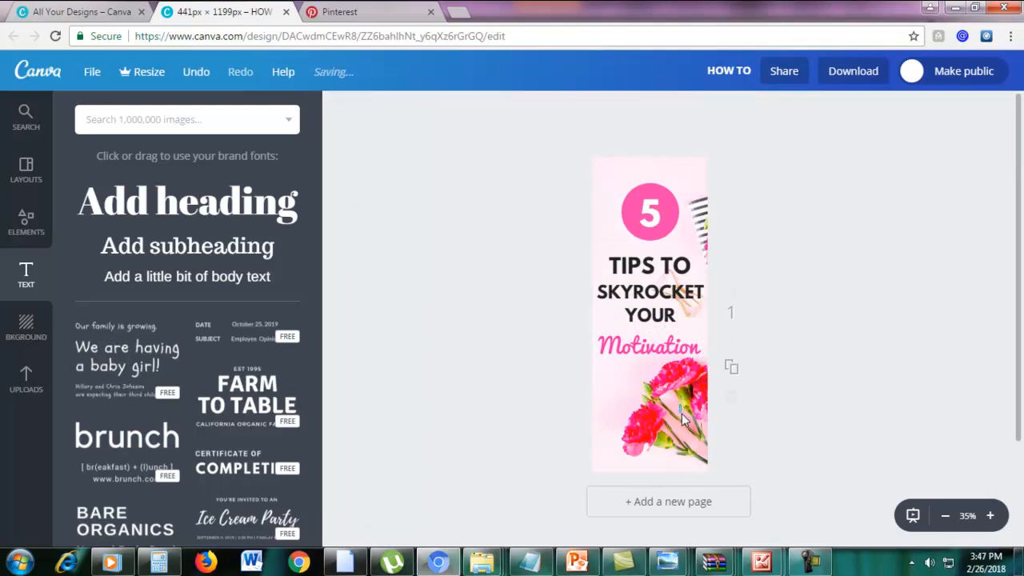
Move the "Motivation" text slightly up, closer to "YOUR", and set its font size to 55
left_click(680, 349)
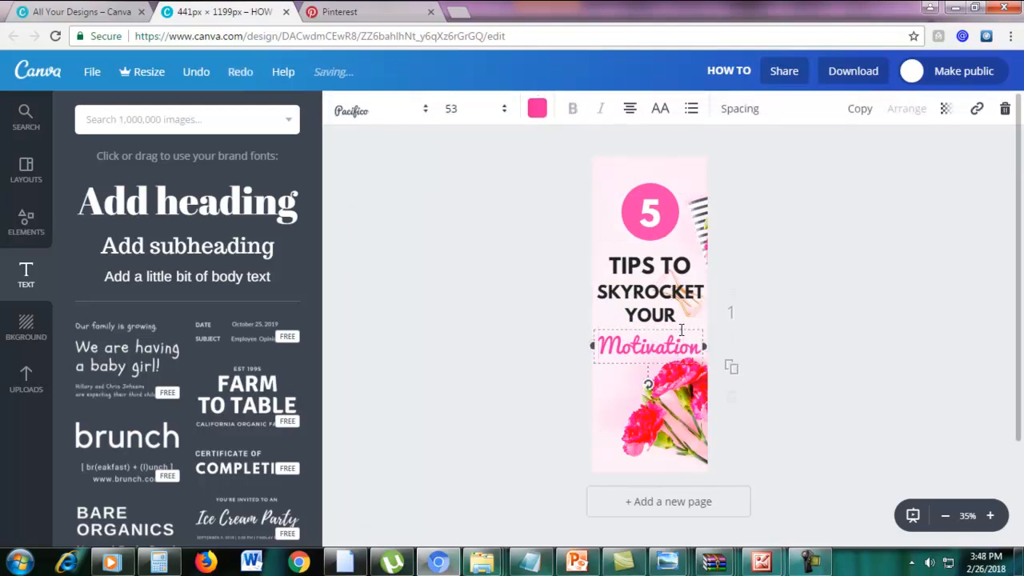
left_click_drag(684, 323, 687, 316)
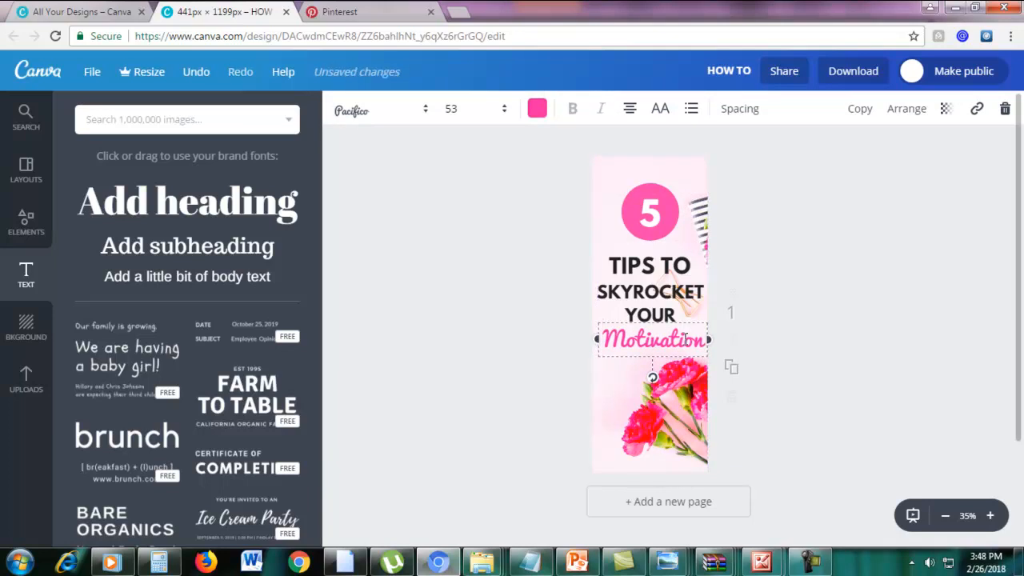
double_click(680, 340)
left_click(456, 109)
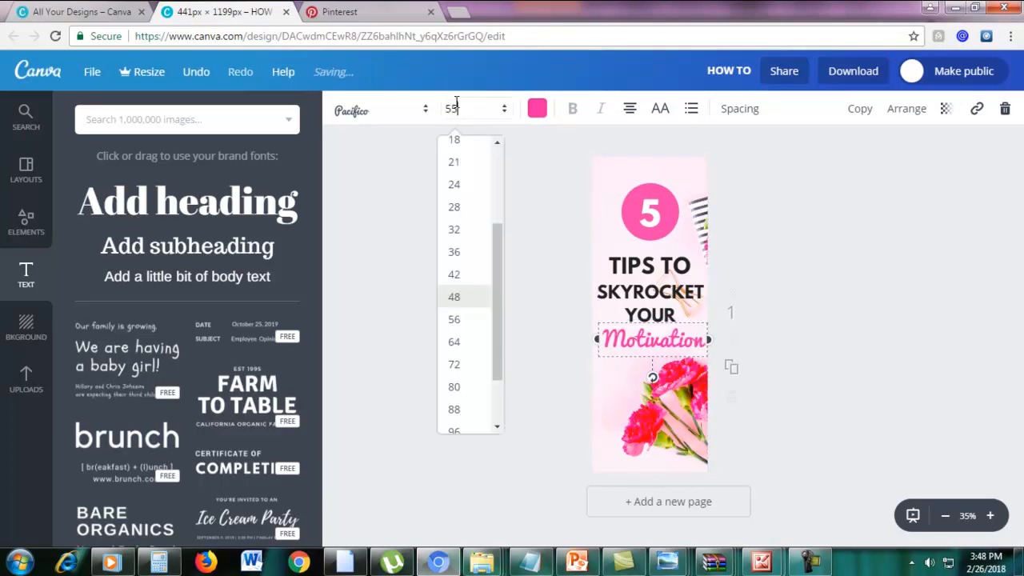
type("55")
left_click(791, 335)
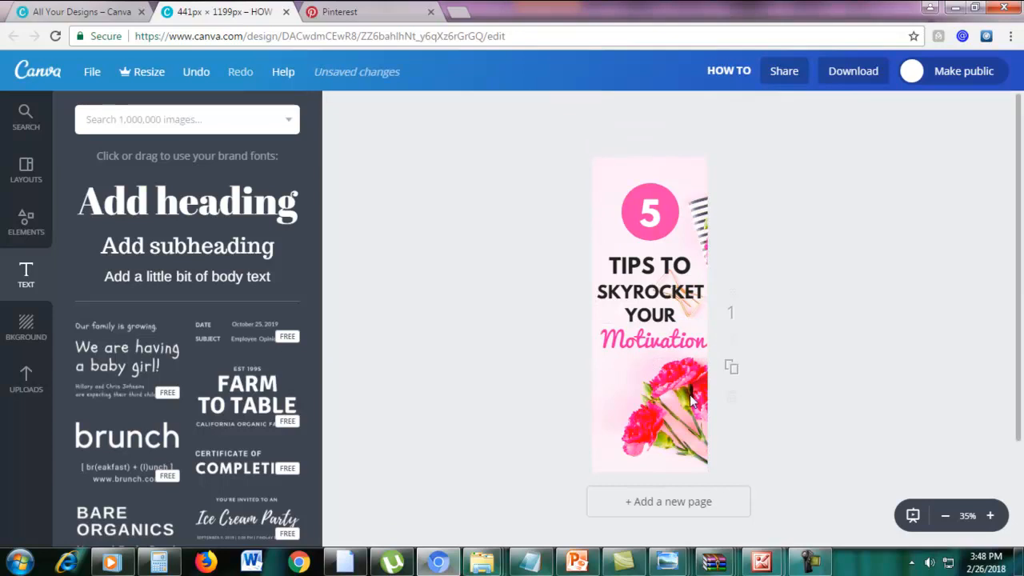
Add a solid square shape and reshape it into a thin band across the pin's bottom edge
left_click(690, 394)
left_click(582, 460)
left_click(25, 223)
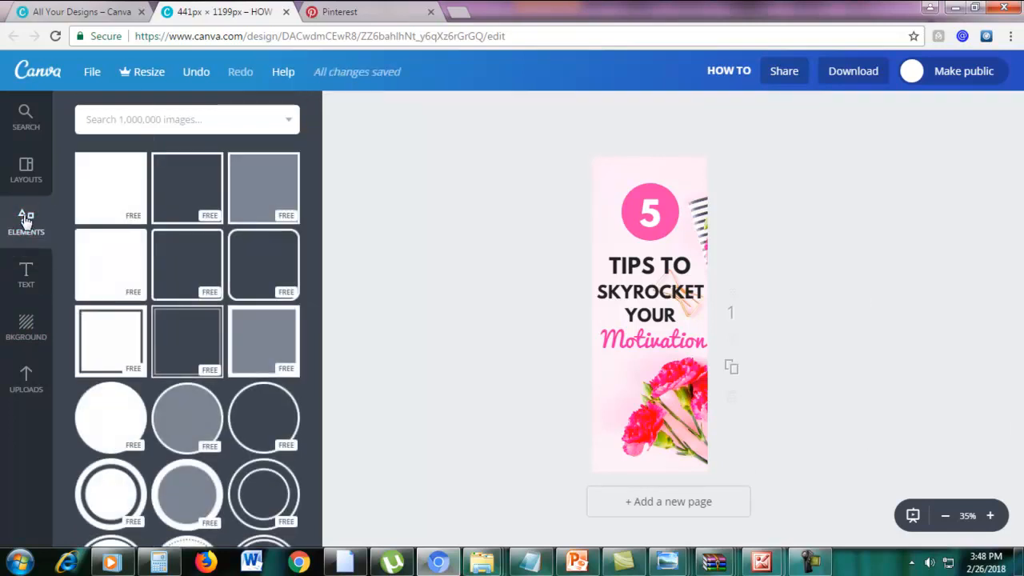
left_click(113, 178)
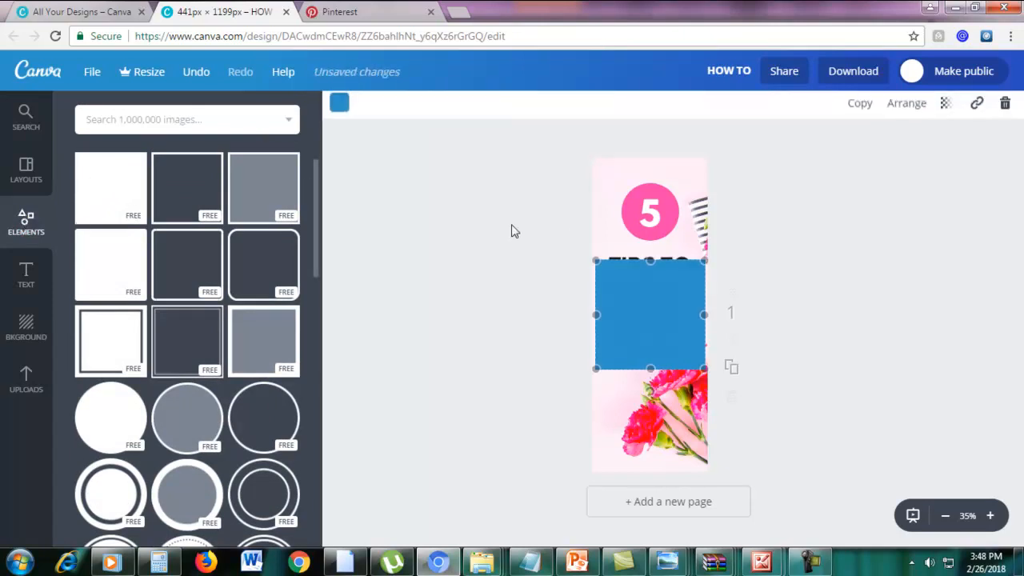
left_click_drag(654, 289, 709, 462)
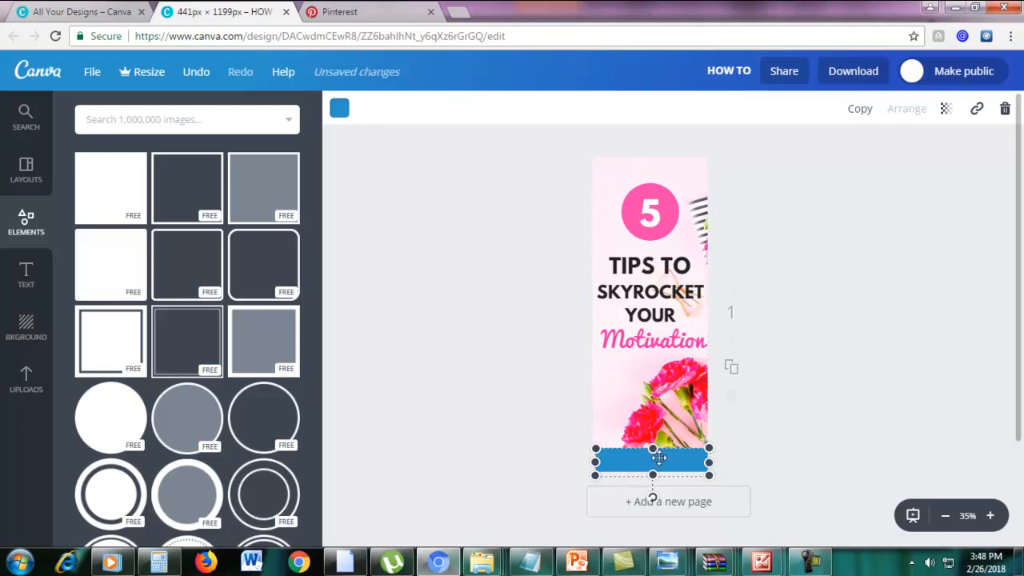
left_click(738, 434)
Recolour the blue band across the pin's bottom edge black
left_click(626, 463)
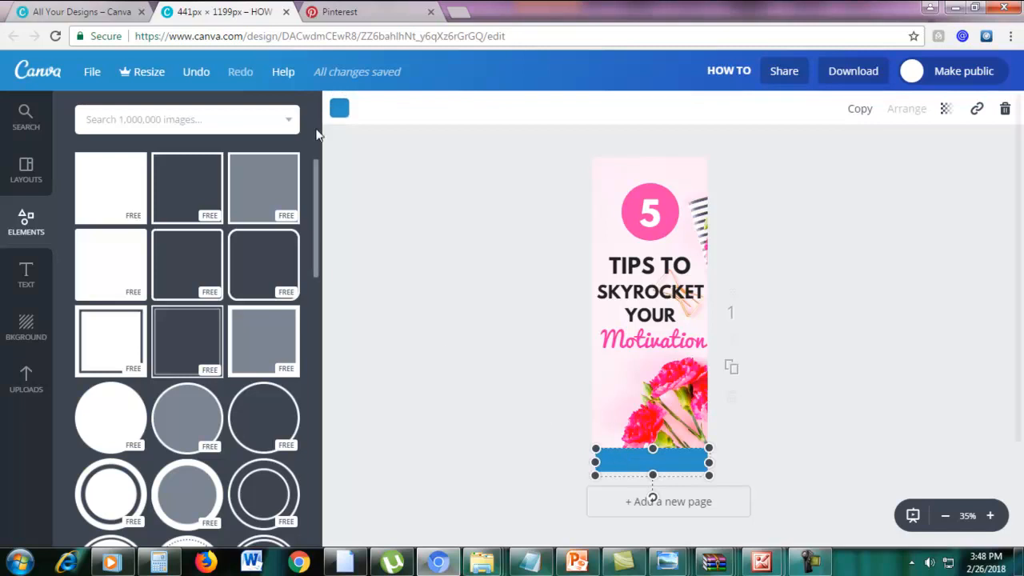
left_click(339, 110)
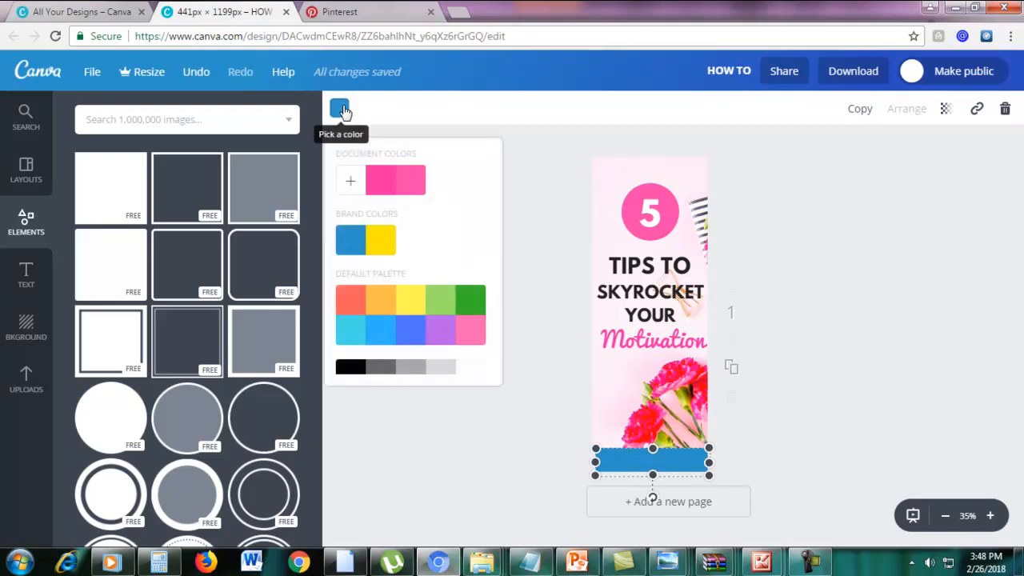
scroll(358, 323, "down", 1)
left_click(351, 356)
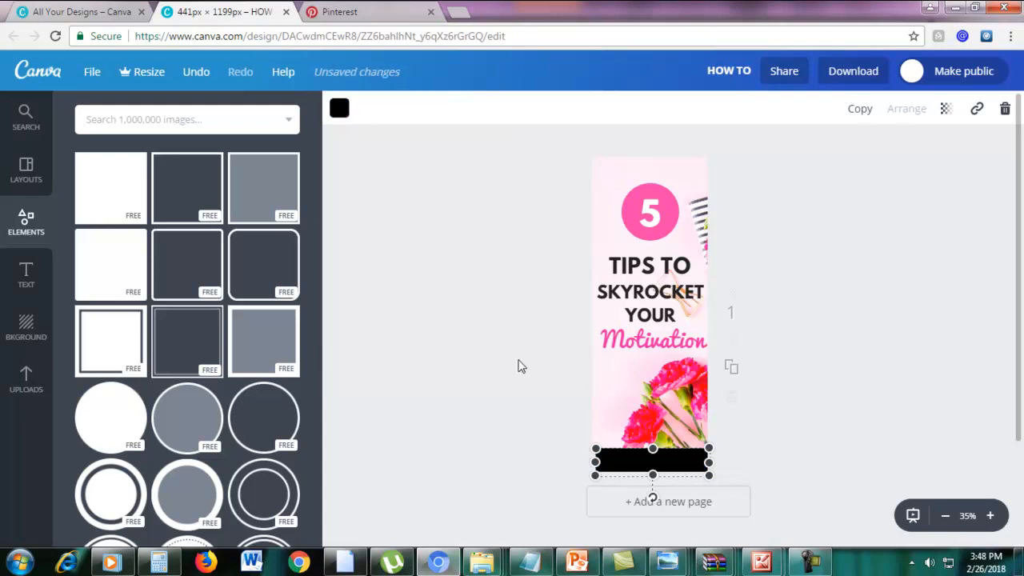
left_click(467, 362)
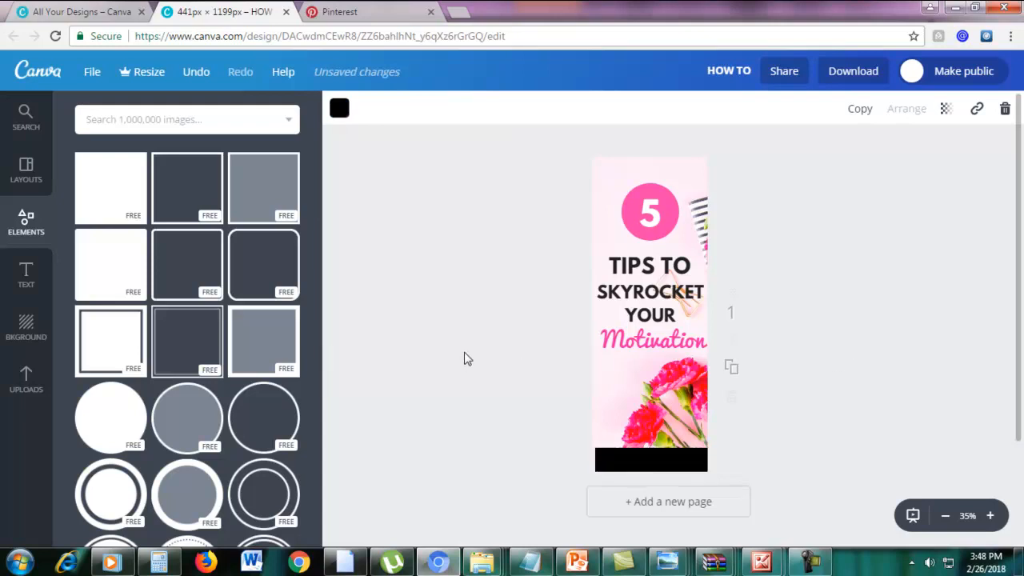
Add a subheading text on the black band and replace its placeholder with "marketingboo.com"
left_click(25, 276)
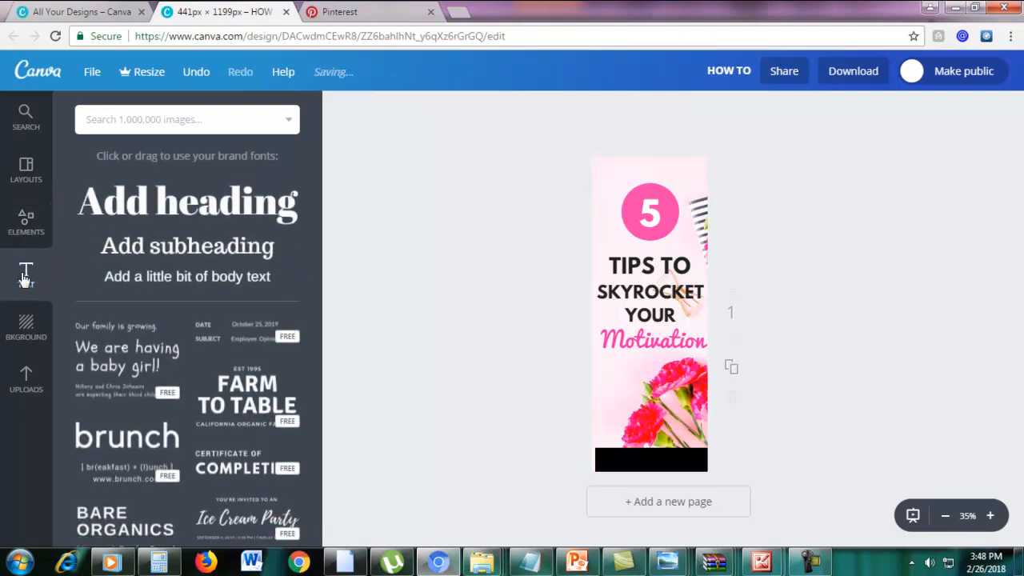
left_click(162, 250)
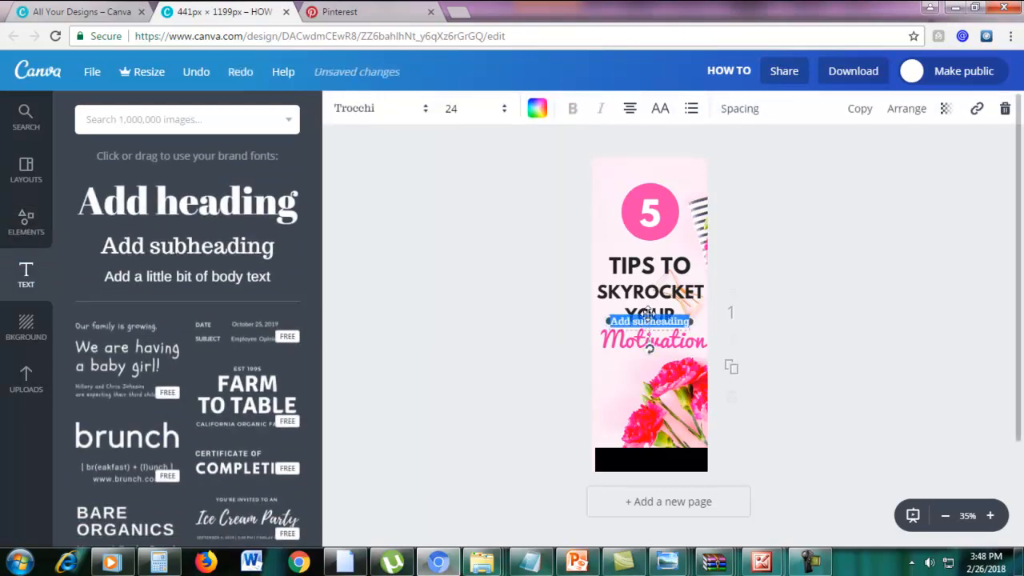
left_click_drag(649, 321, 644, 452)
key("BackSpace")
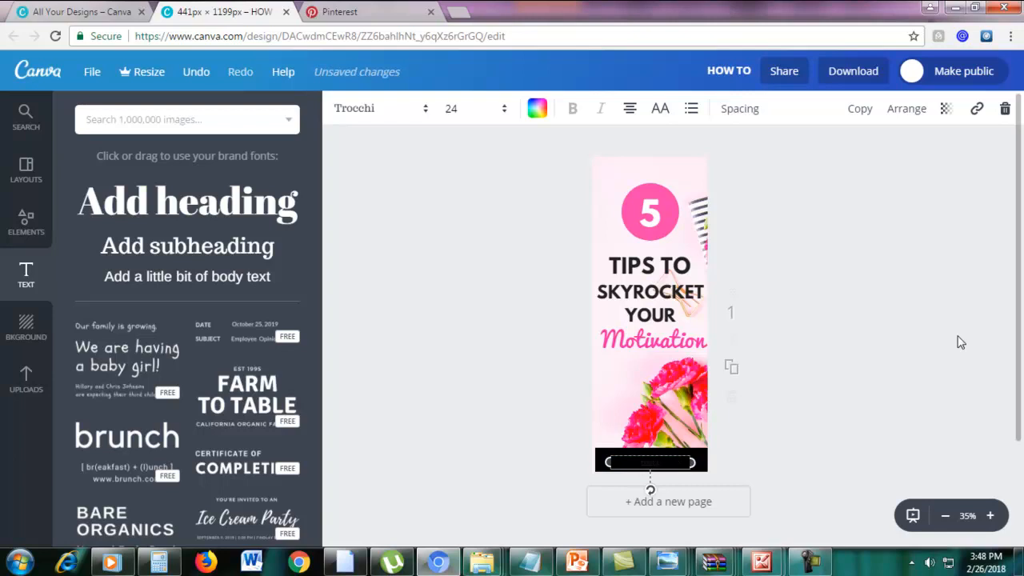
type("om")
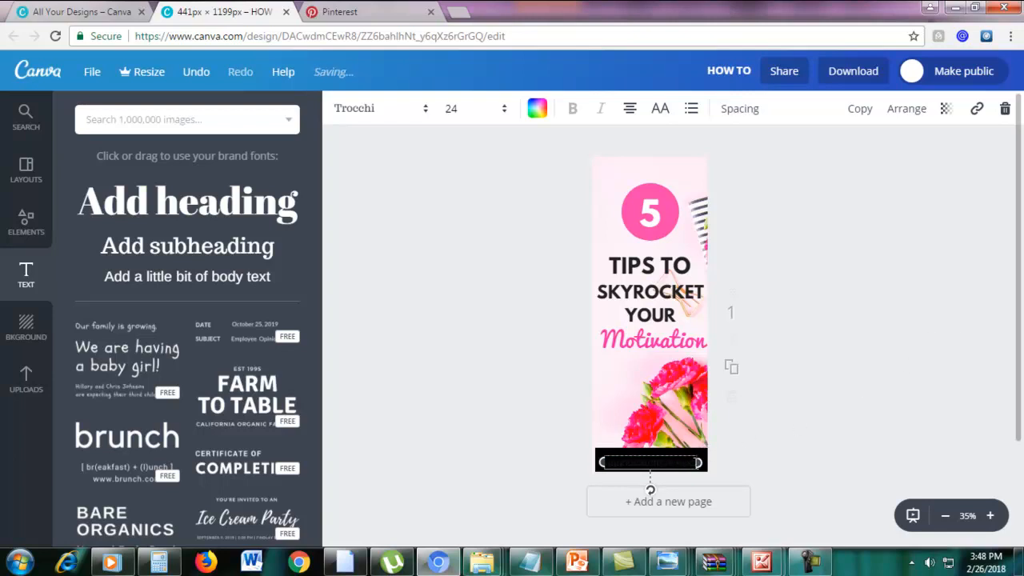
Recolour the "marketingboo.com" text on the black band white
double_click(616, 462)
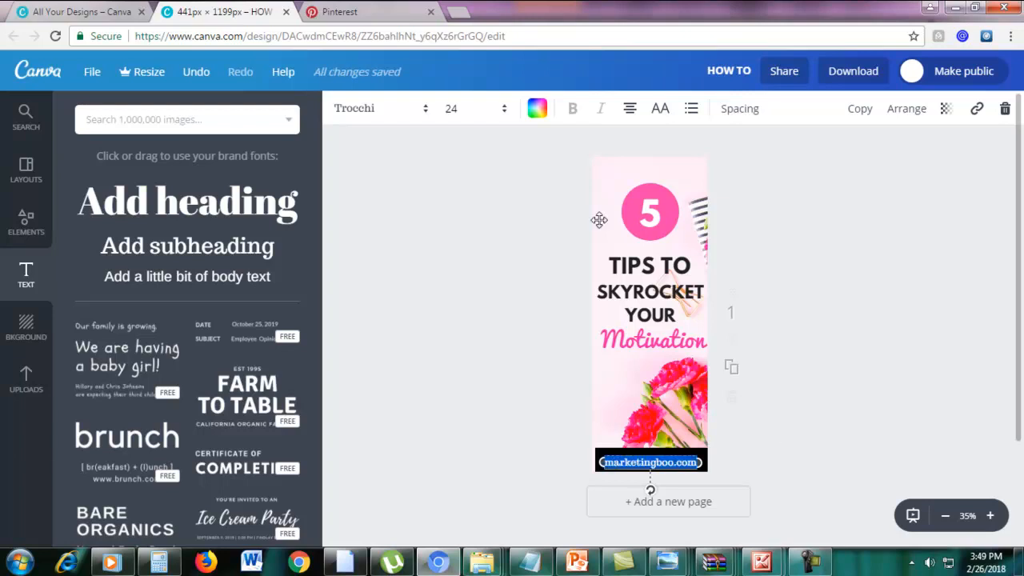
left_click(536, 108)
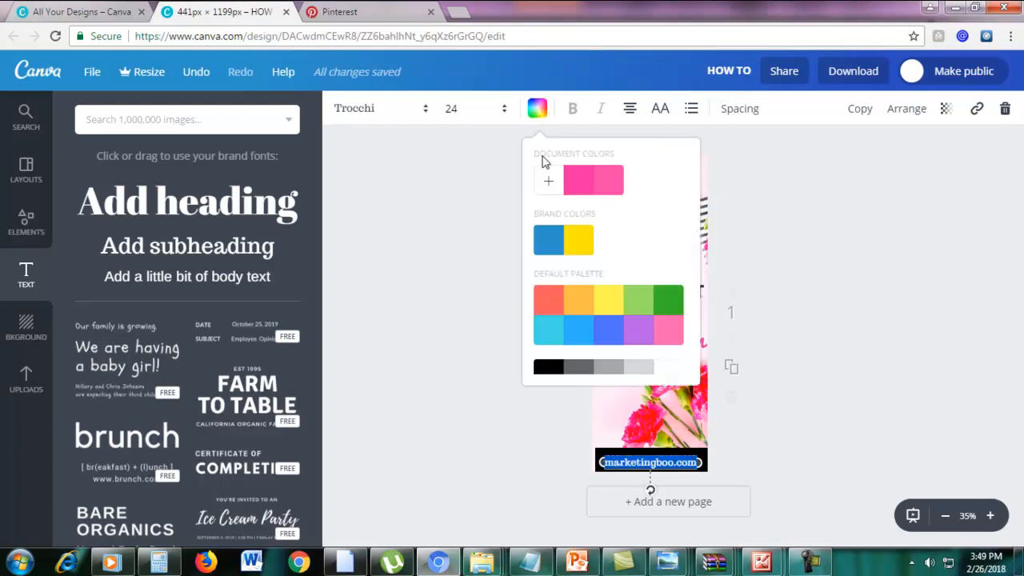
scroll(655, 350, "down", 1)
left_click(663, 360)
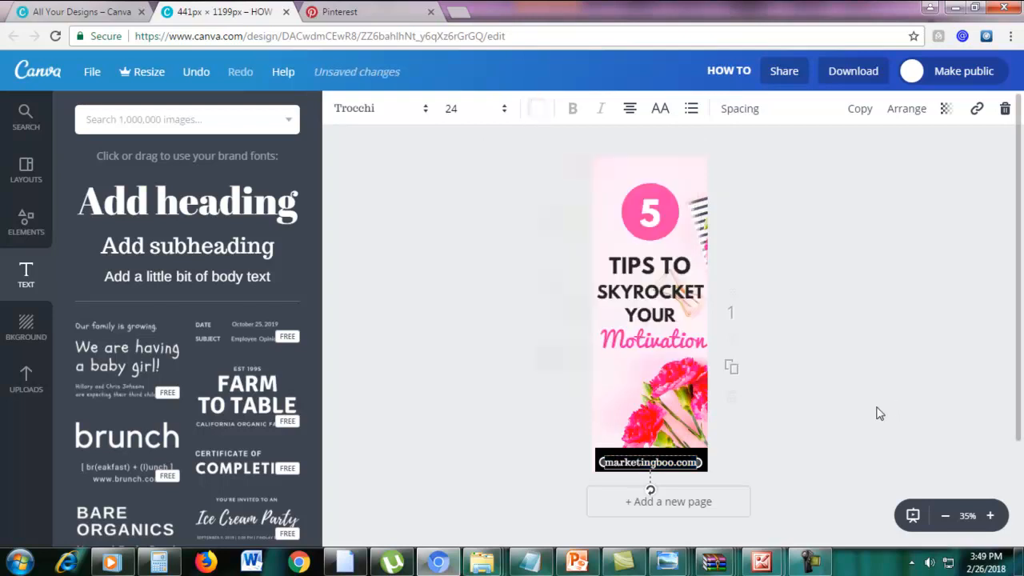
left_click(898, 450)
left_click_drag(686, 456, 685, 462)
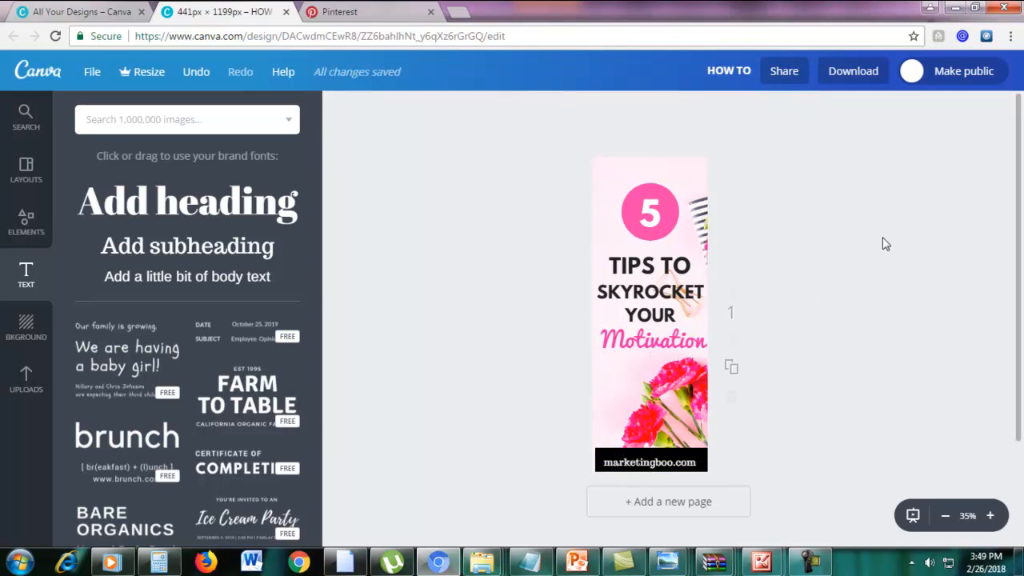
Check the finished pin at 50% zoom and download it as a PNG file
scroll(888, 294, "down", 1)
scroll(888, 294, "up", 1)
left_click(990, 515)
scroll(942, 420, "up", 1)
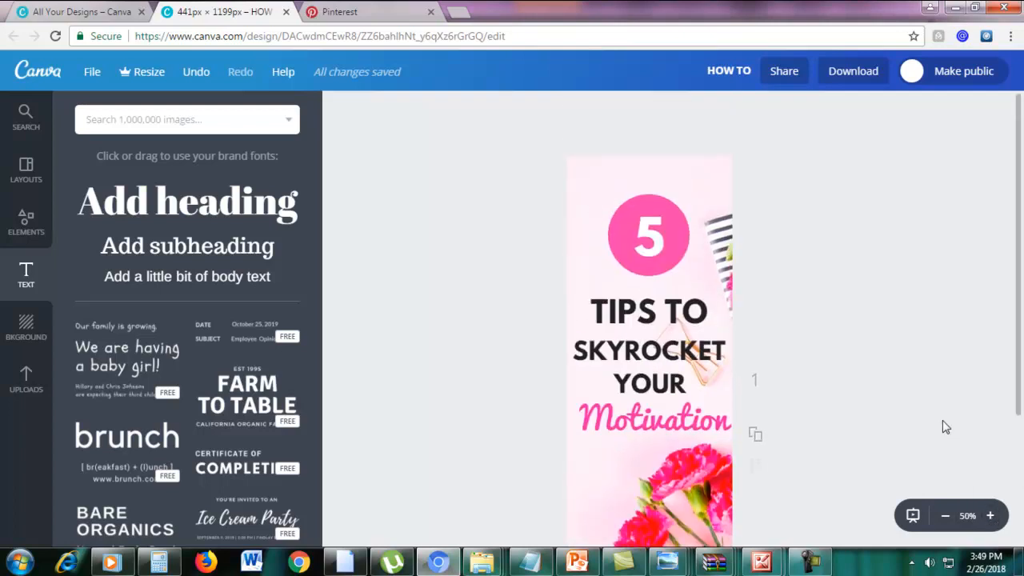
scroll(942, 420, "down", 1)
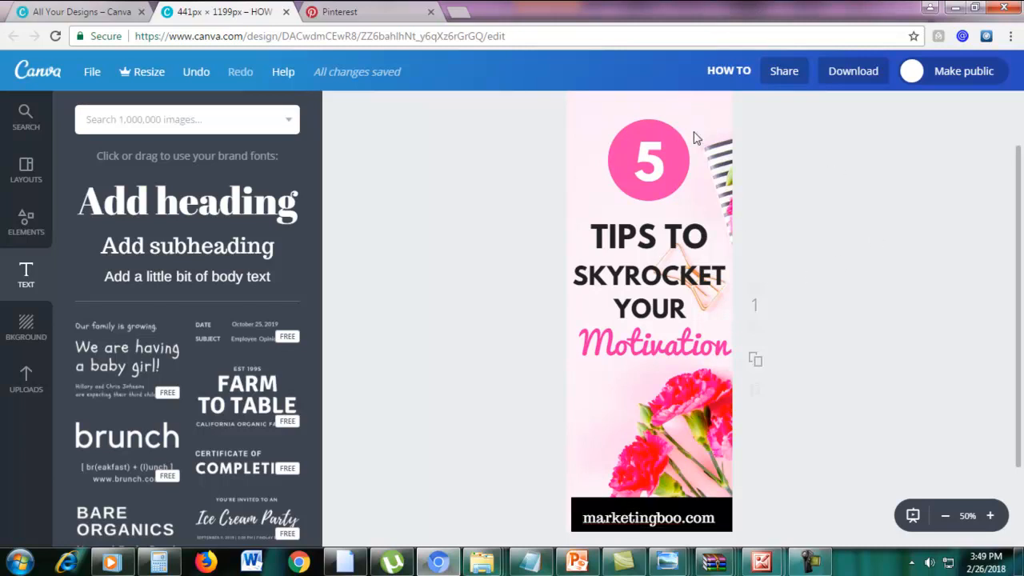
left_click(856, 85)
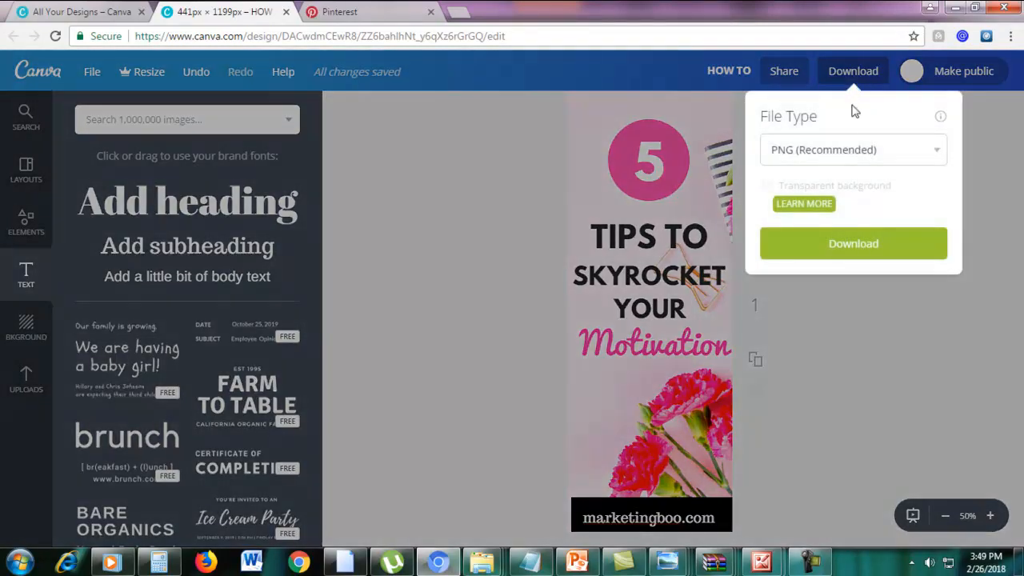
left_click(841, 148)
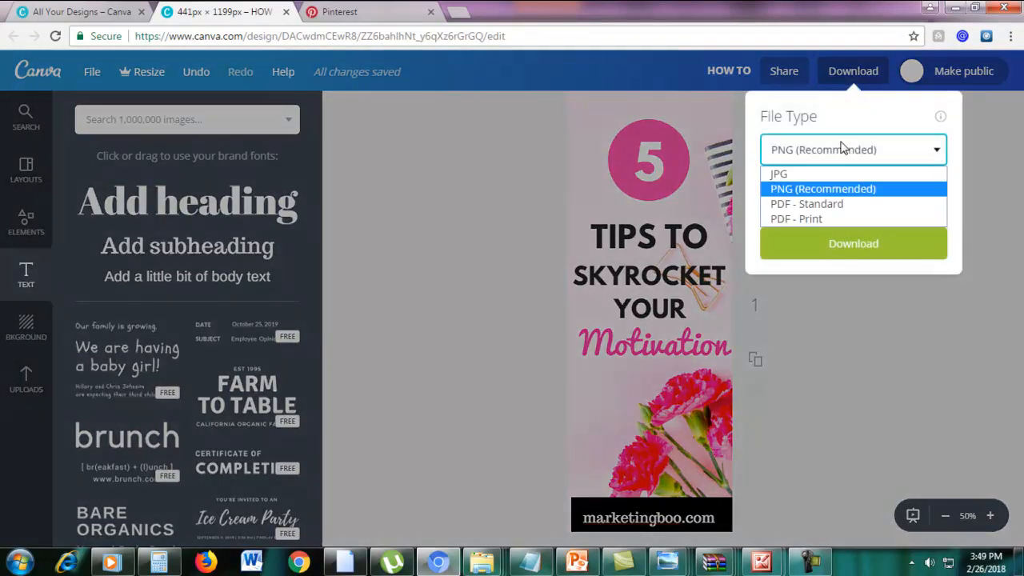
left_click(828, 195)
left_click(829, 242)
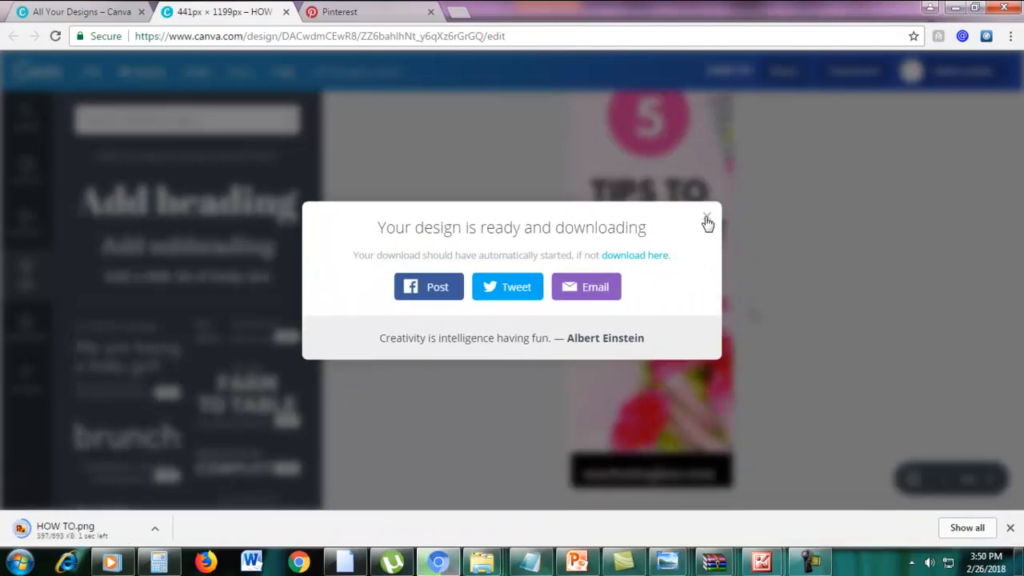
left_click(707, 232)
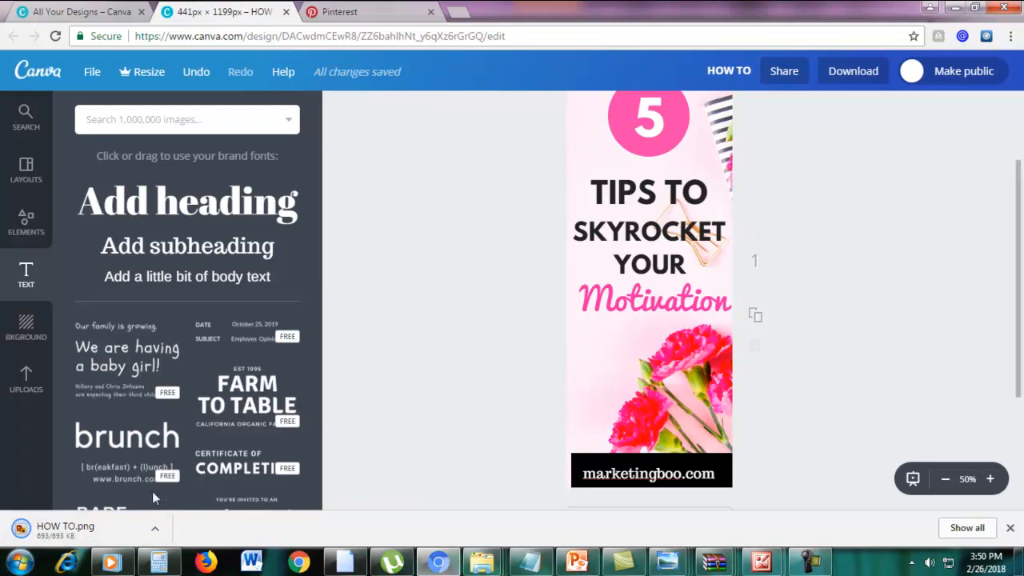
Open the downloaded HOW TO.png in Windows Photo Viewer, examine the pin maximized and enlarged, and return to the design
left_click(1010, 36)
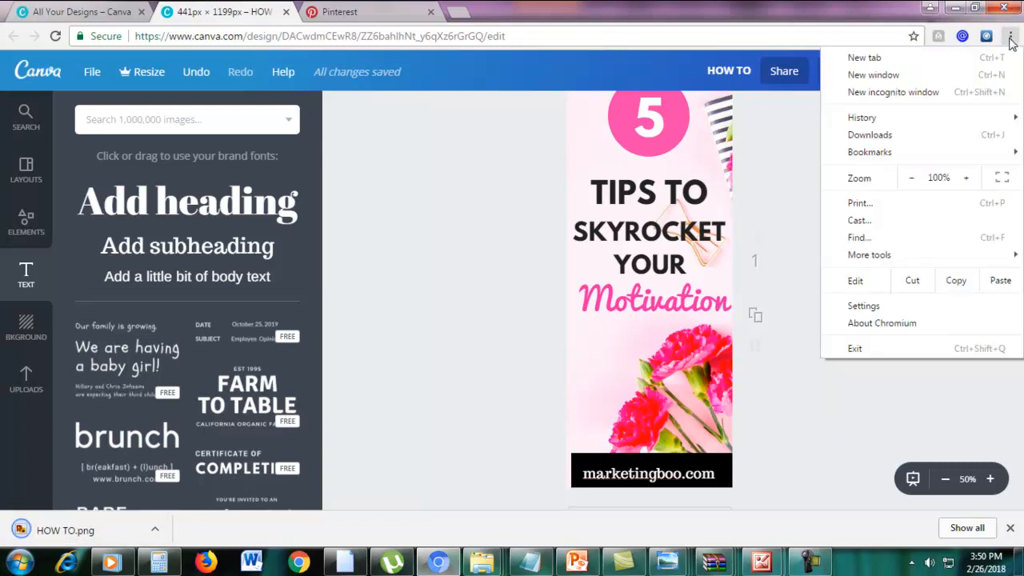
left_click(482, 283)
left_click(45, 529)
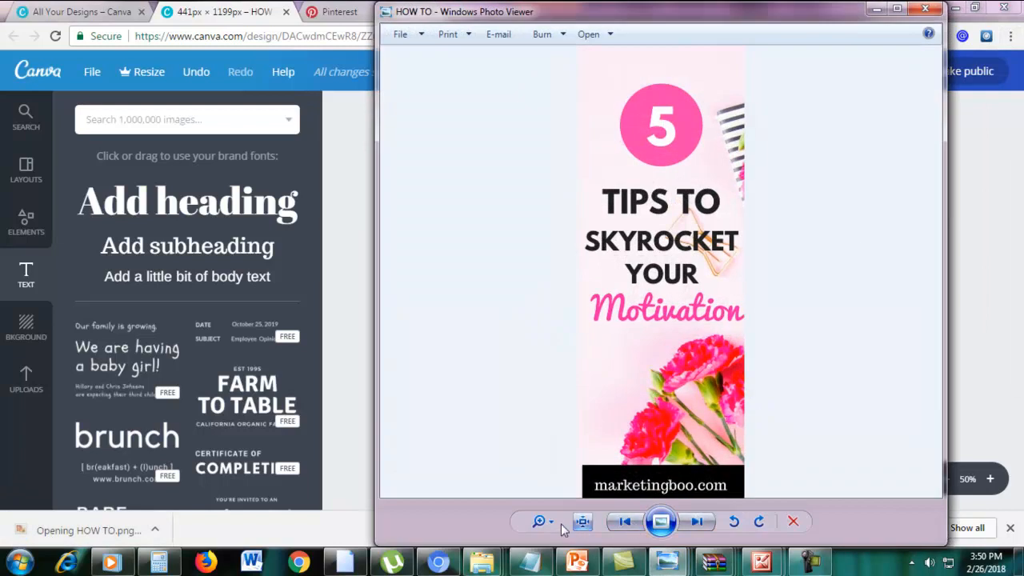
left_click(540, 521)
left_click_drag(553, 522, 554, 522)
left_click(897, 9)
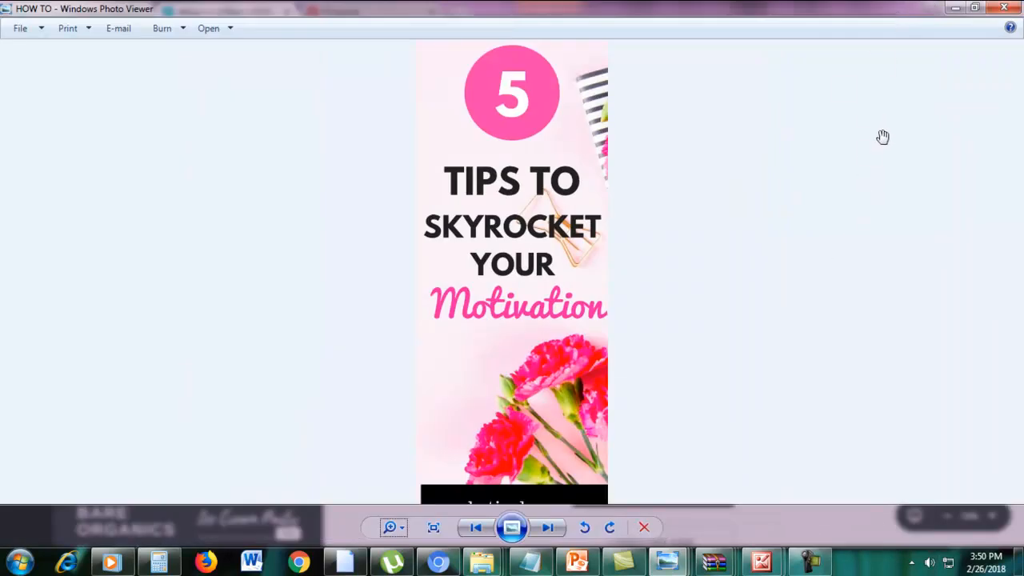
scroll(851, 224, "up", 2)
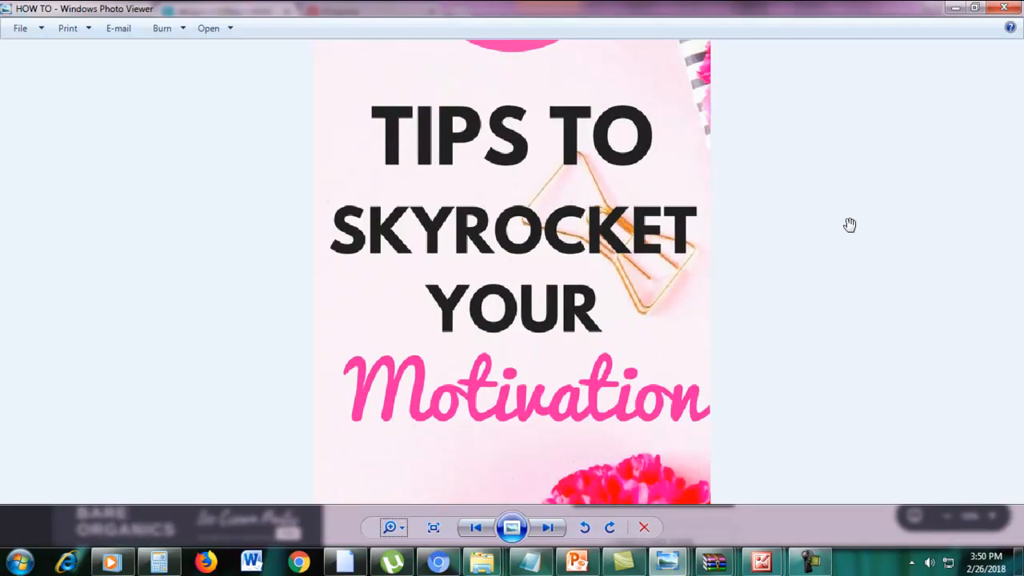
scroll(909, 197, "down", 1)
scroll(909, 196, "down", 2)
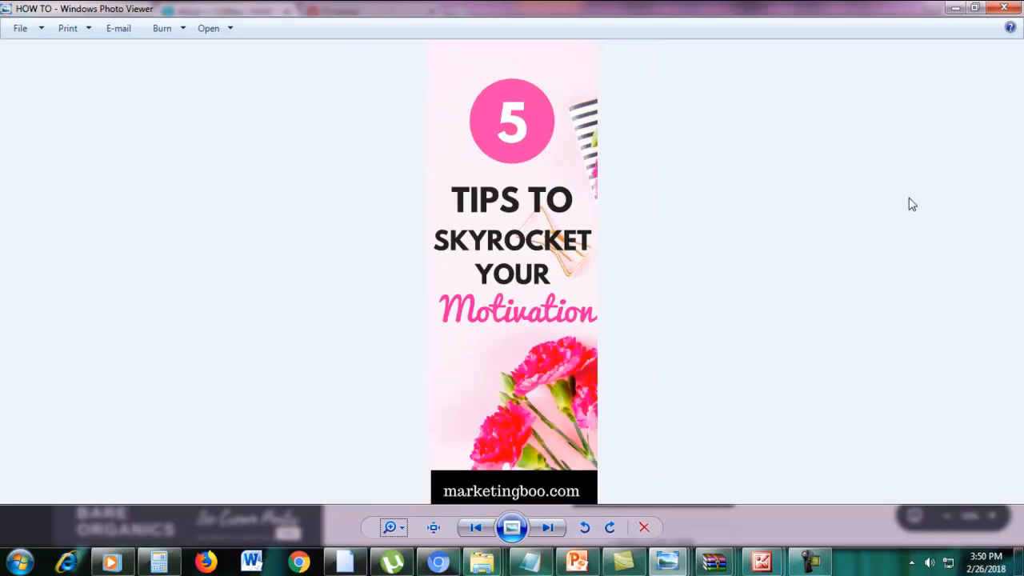
left_click(952, 8)
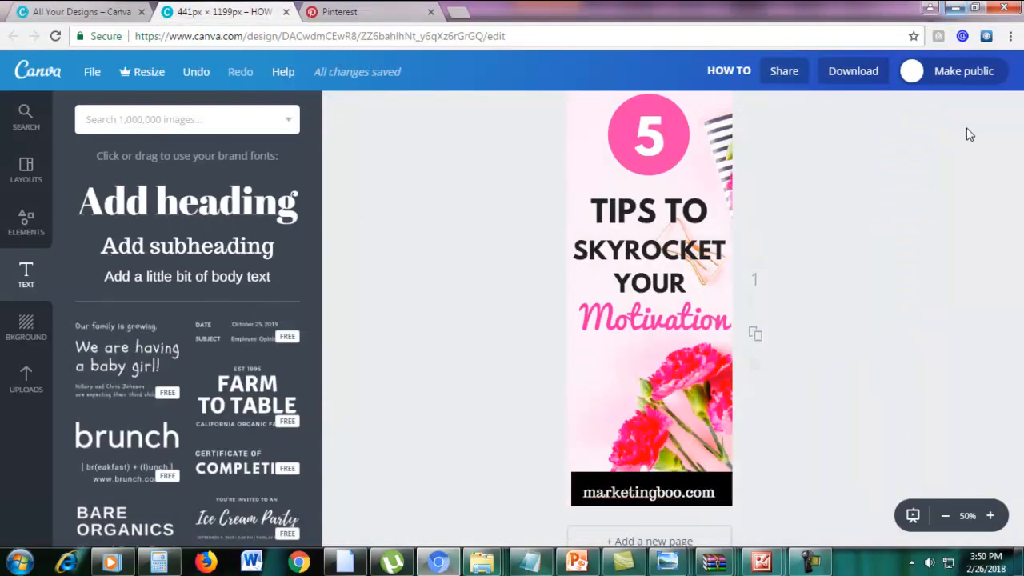